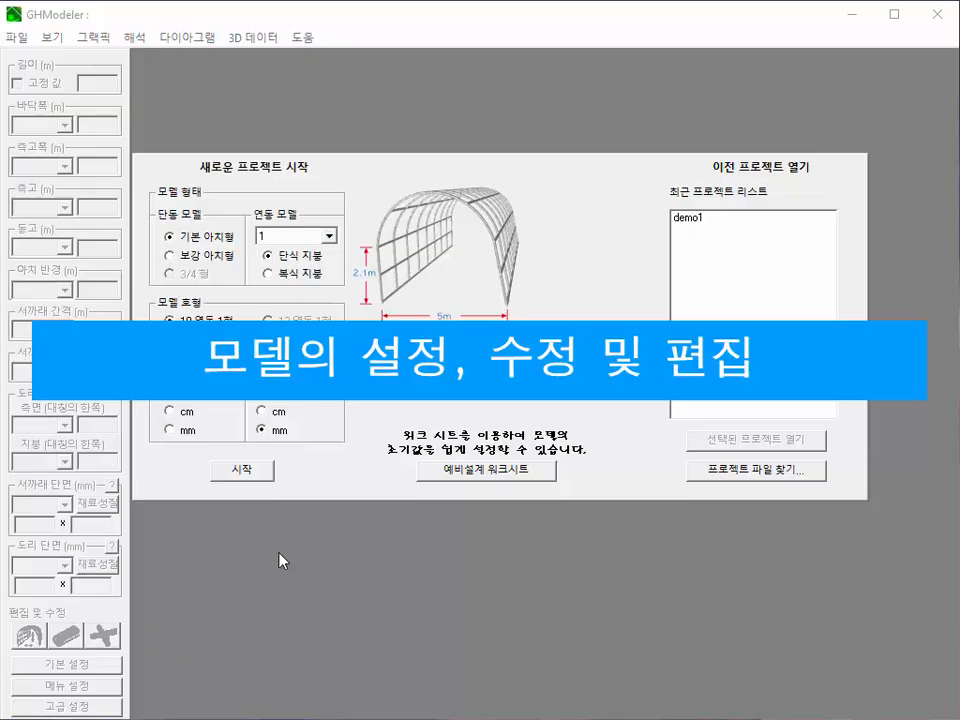
Start a new greenhouse project and display the model with hidden lines removed (은선 제거).
{"action": "left_click", "coordinate": [248, 471]}
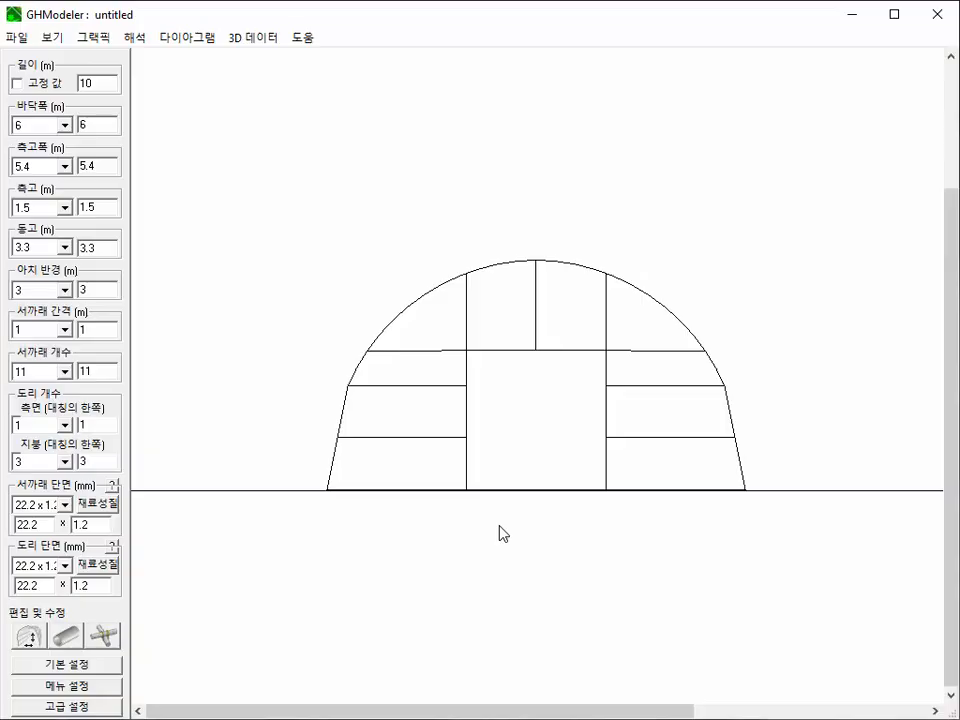
{"action": "left_click_drag", "start_coordinate": [499, 531], "coordinate": [592, 581]}
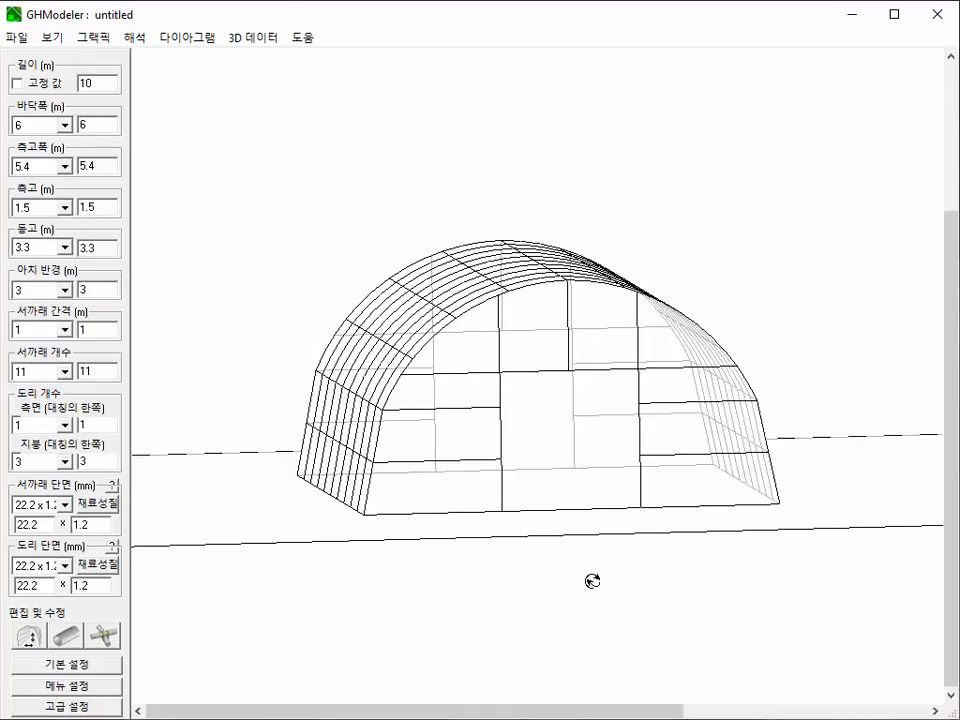
{"action": "middle_click_drag", "start_coordinate": [592, 580], "coordinate": [827, 613]}
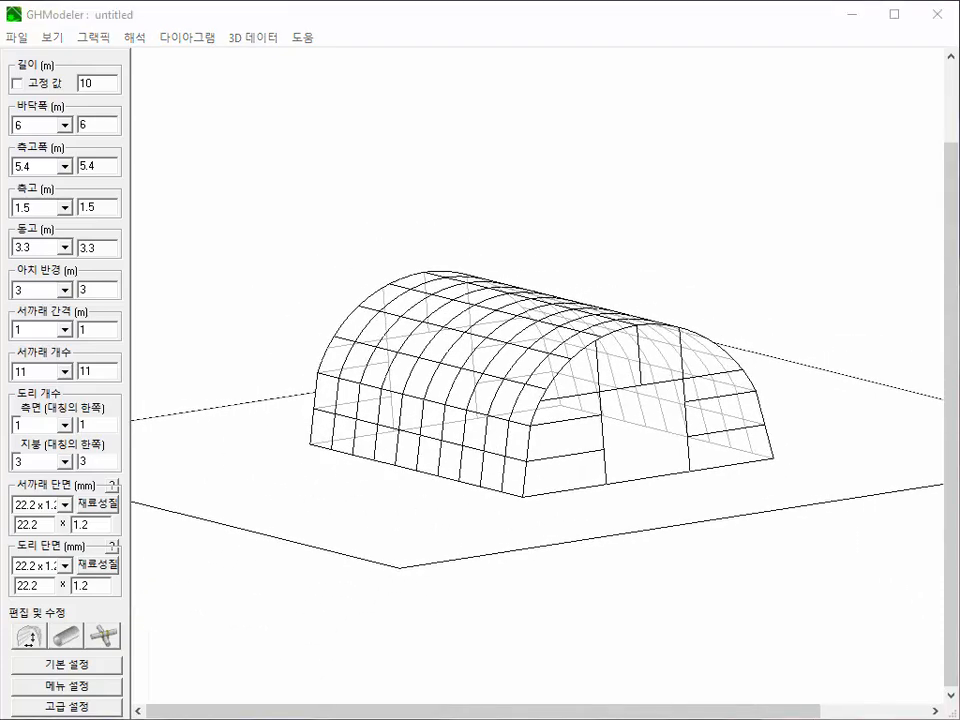
{"action": "scroll", "coordinate": [537, 376], "scroll_direction": "down", "scroll_amount": 4}
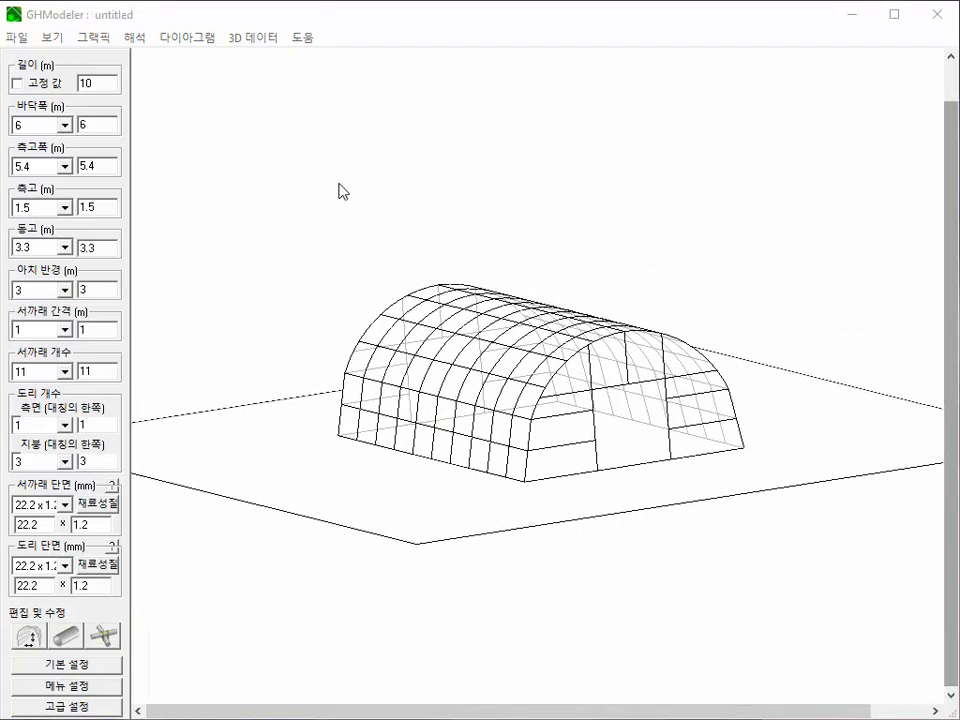
{"action": "left_click", "coordinate": [104, 40]}
{"action": "left_click", "coordinate": [104, 40]}
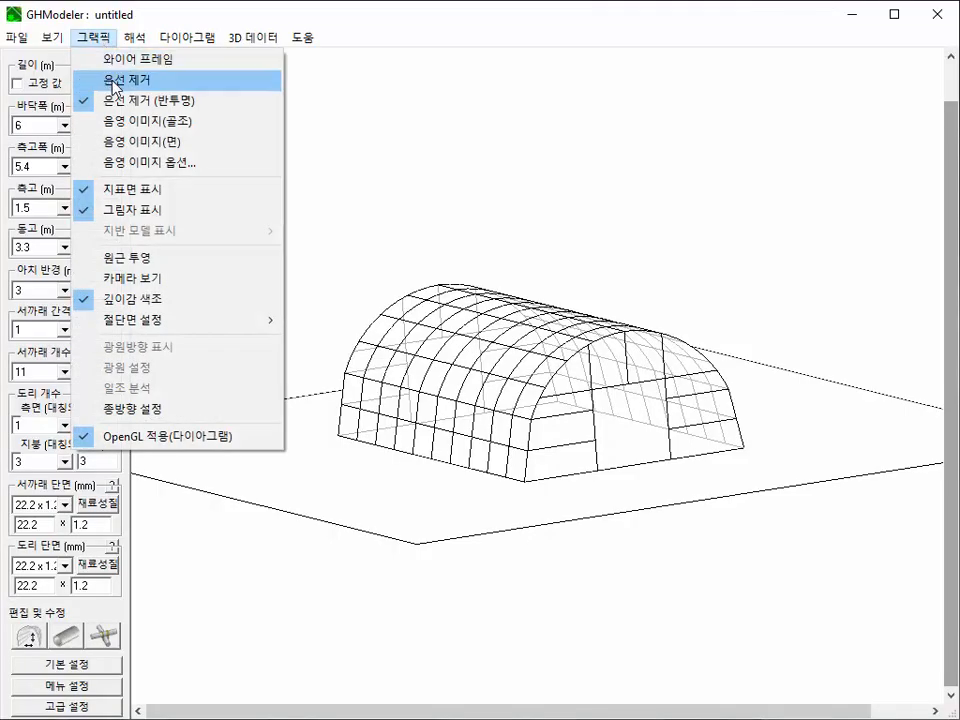
{"action": "left_click", "coordinate": [113, 80]}
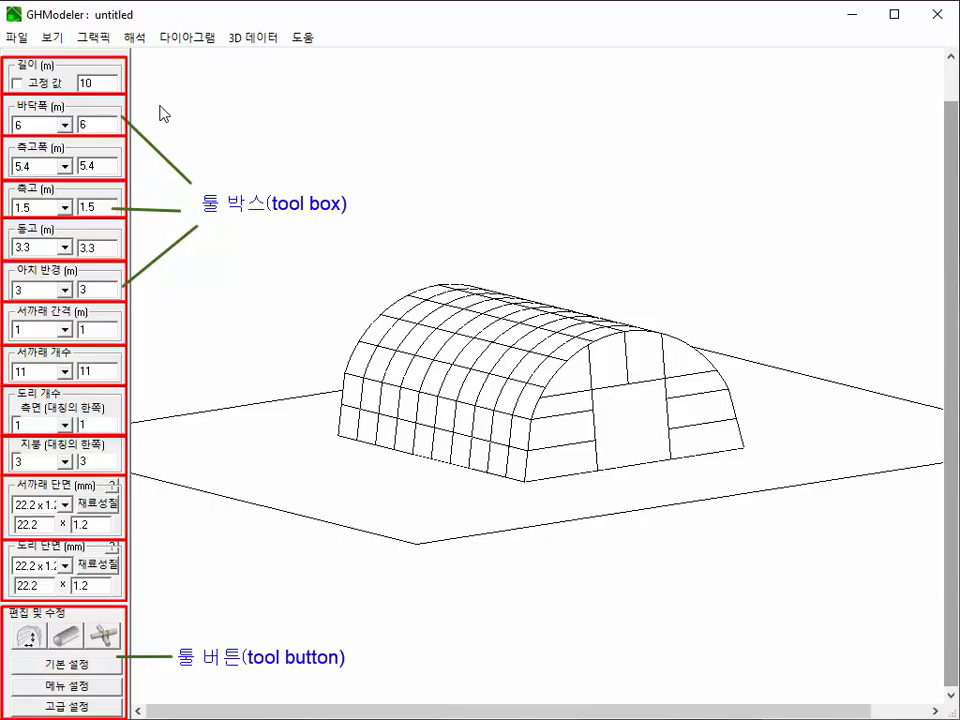
Examine what each dimension setting marks on the model, from length and floor width to rafter spacing, rafter count and purlin counts.
{"action": "mouse_move", "coordinate": [90, 88]}
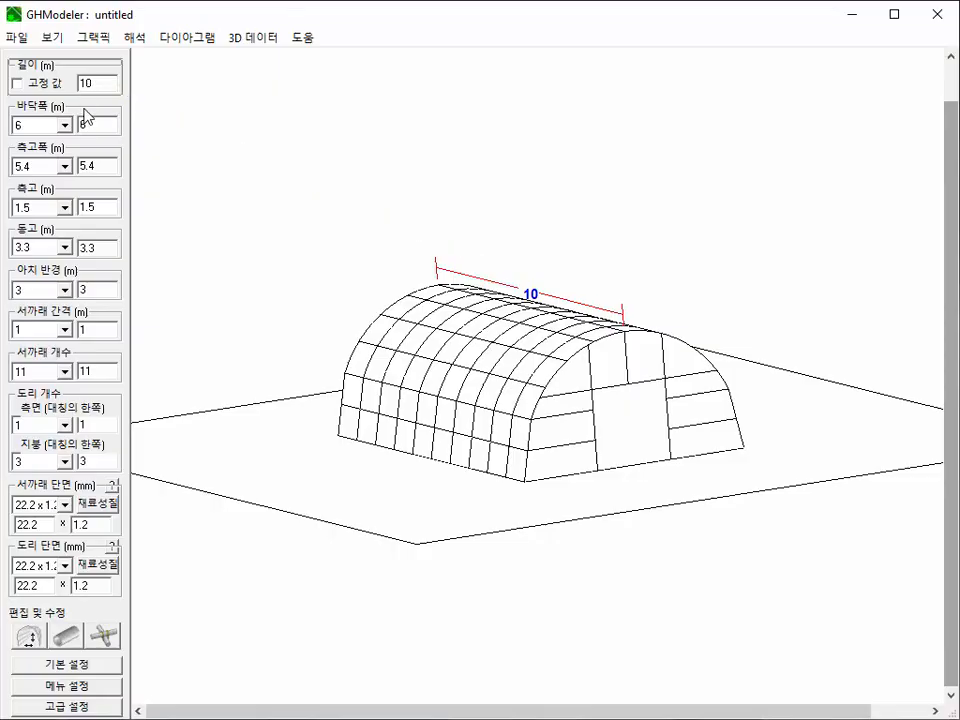
{"action": "left_click", "coordinate": [86, 125]}
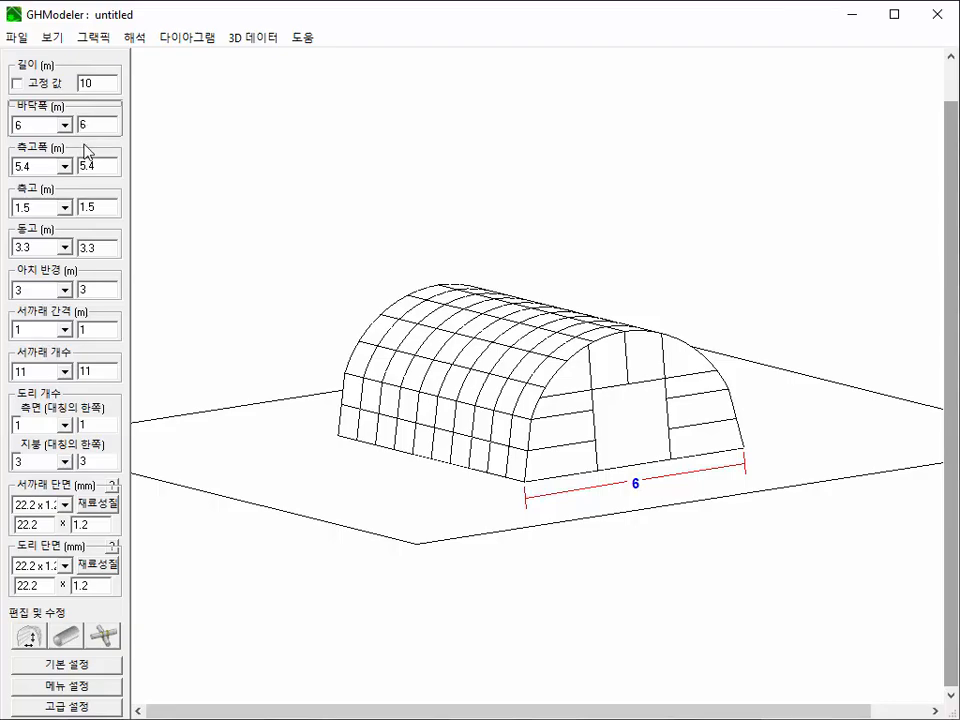
{"action": "mouse_move", "coordinate": [81, 166]}
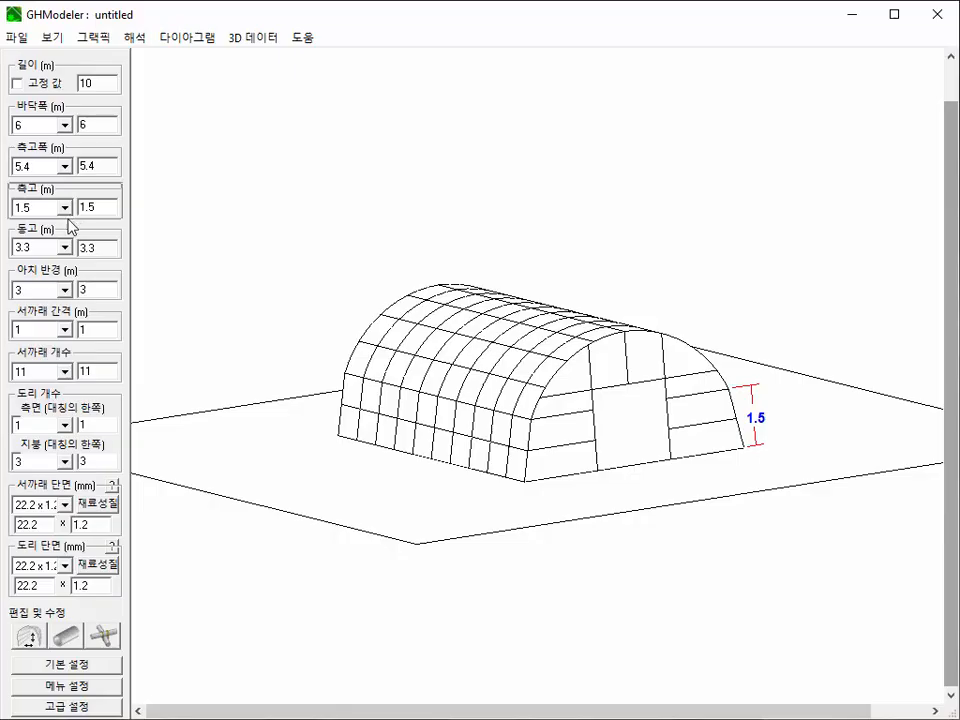
{"action": "mouse_move", "coordinate": [64, 250]}
{"action": "mouse_move", "coordinate": [52, 335]}
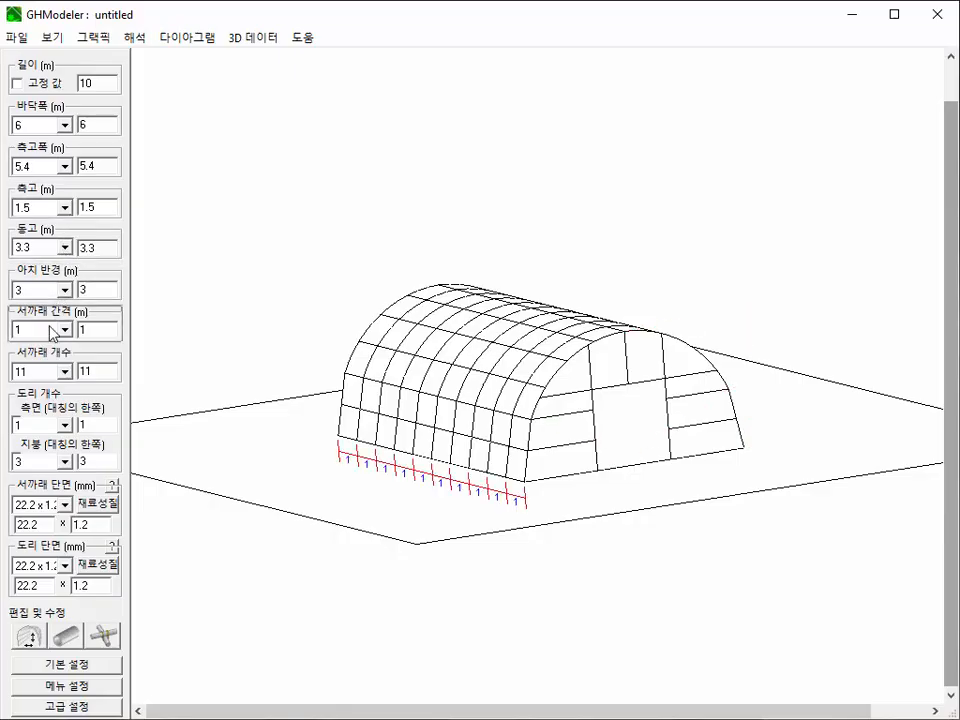
{"action": "mouse_move", "coordinate": [47, 371]}
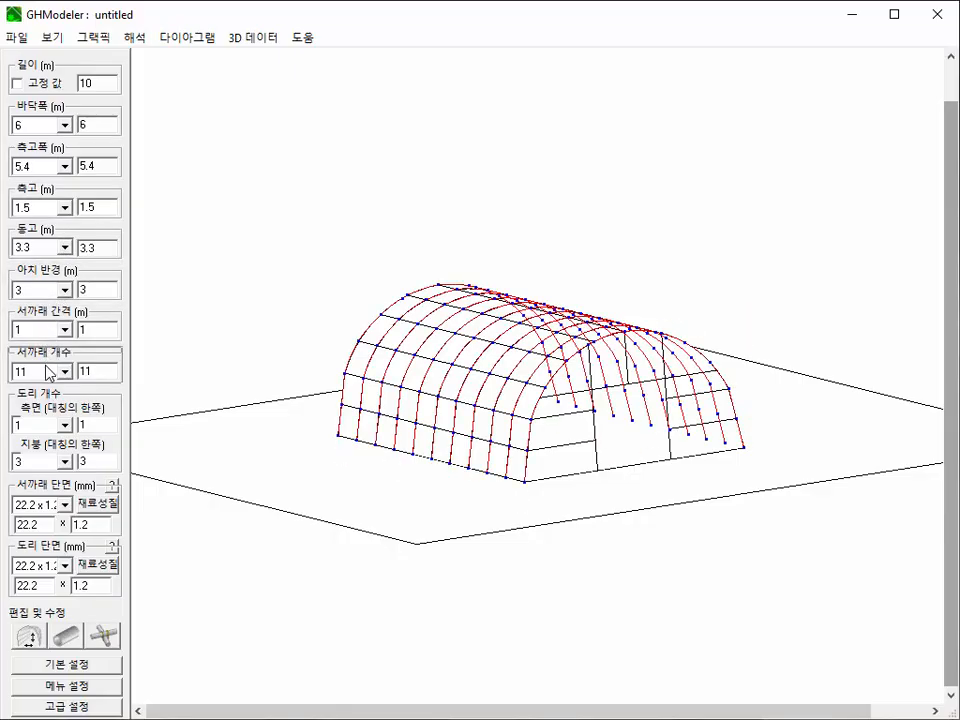
{"action": "mouse_move", "coordinate": [43, 430]}
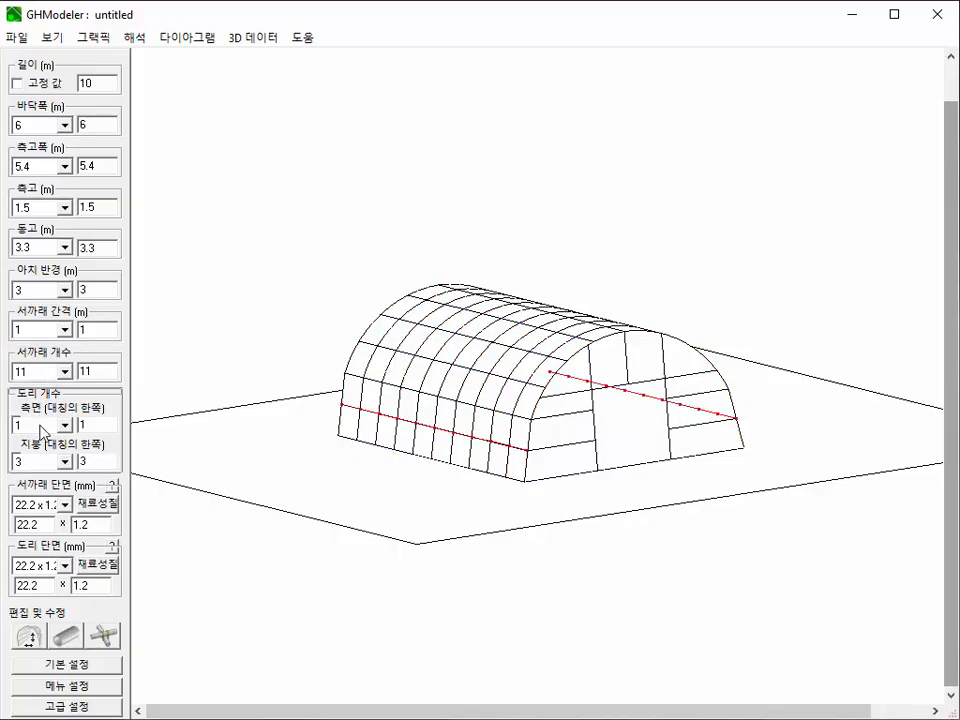
{"action": "mouse_move", "coordinate": [41, 465]}
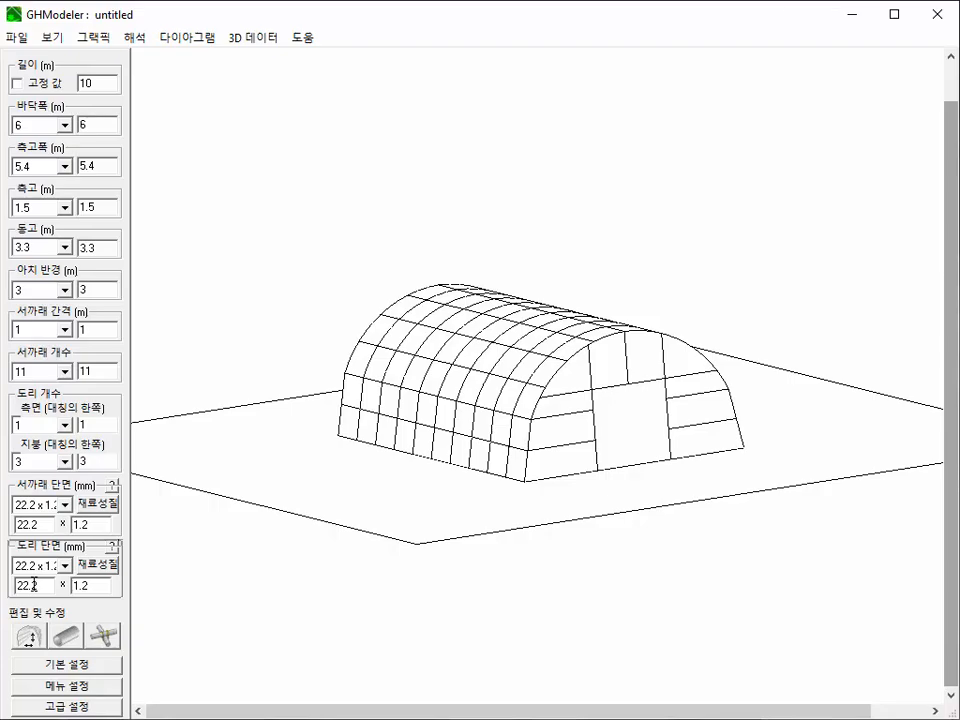
Set the greenhouse length (길이) to 20 m.
{"action": "left_click", "coordinate": [85, 82]}
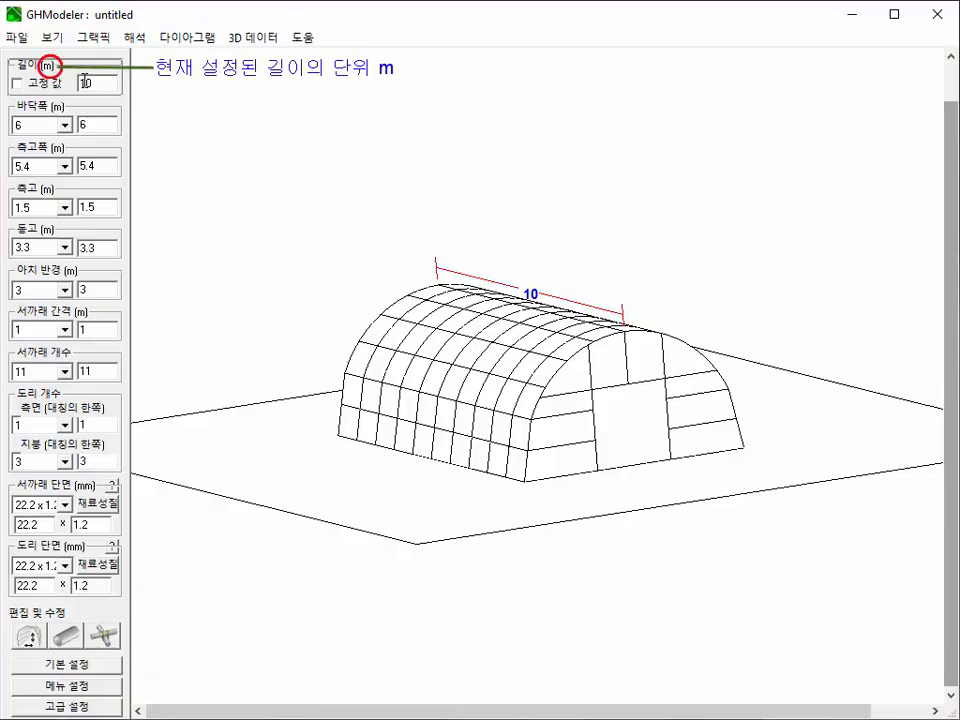
{"action": "key", "text": "Tab"}
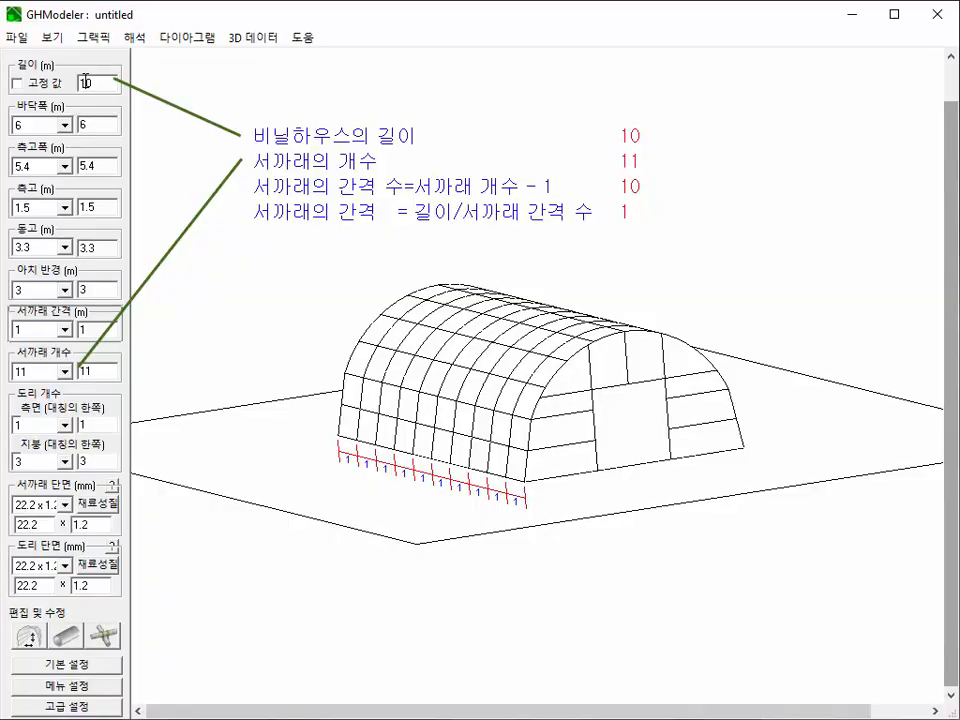
{"action": "double_click", "coordinate": [86, 81]}
{"action": "type", "text": "20"}
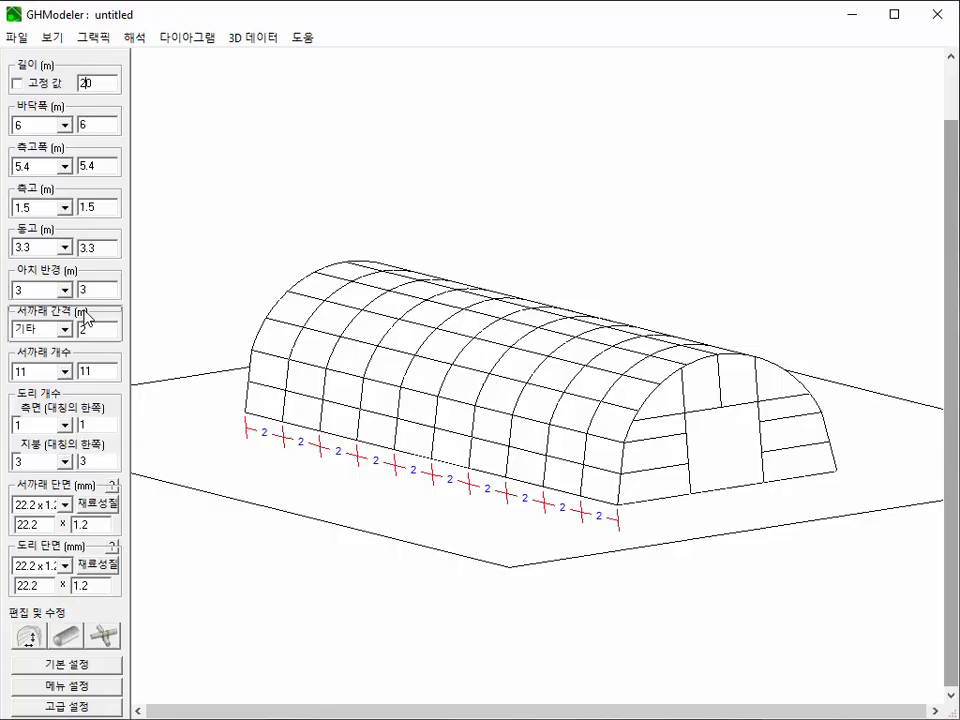
Set the floor width (바닥폭) to 8 m and the eave width (측고폭) to 7 m.
{"action": "mouse_move", "coordinate": [68, 127]}
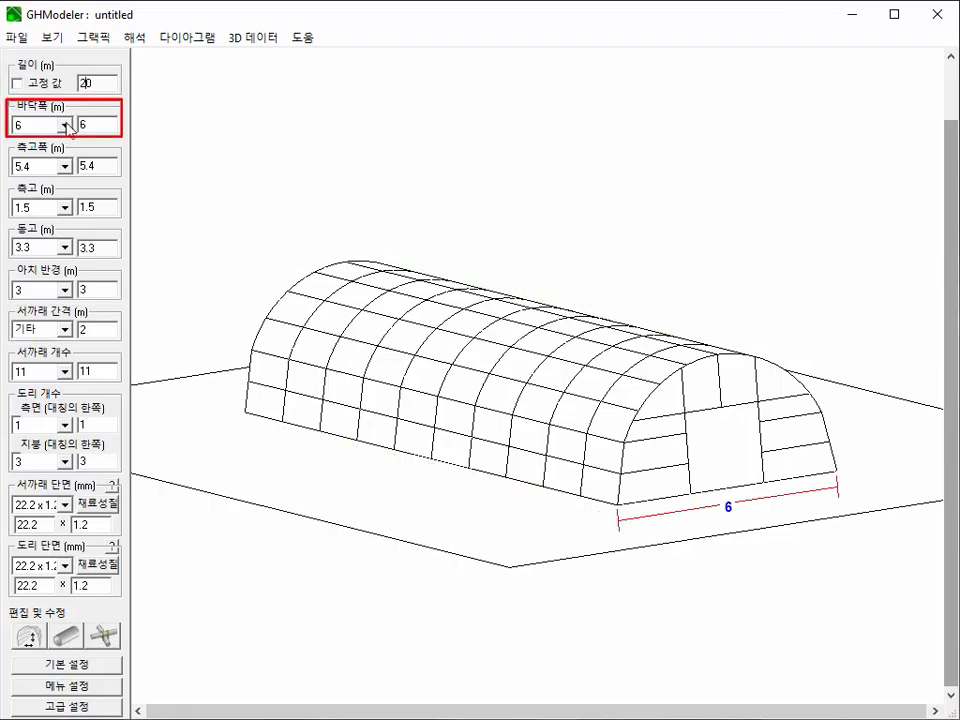
{"action": "key", "text": "Tab"}
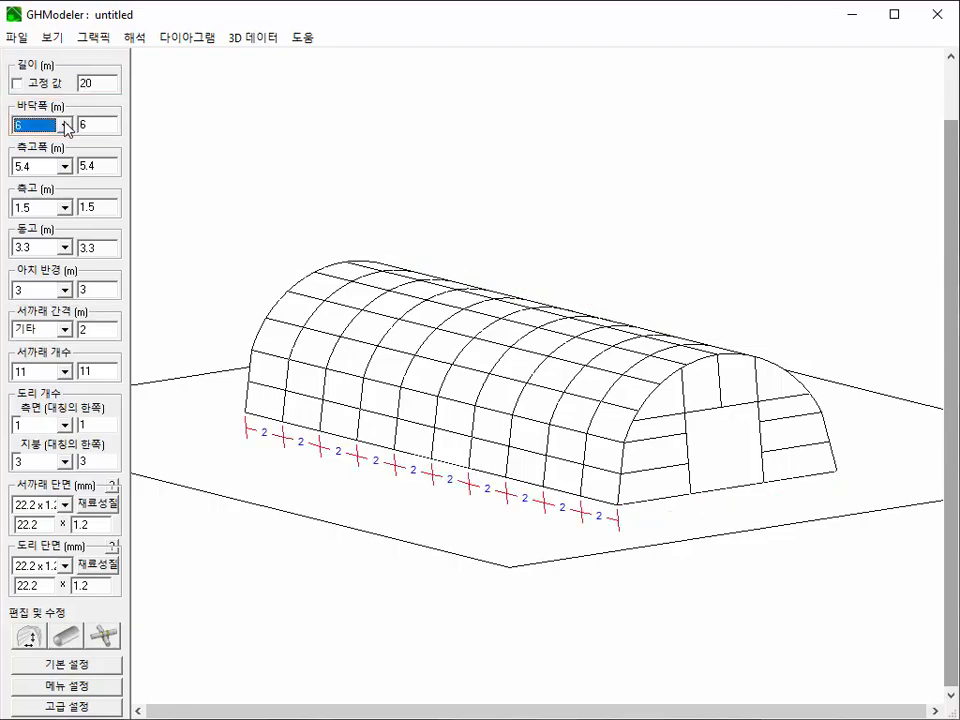
{"action": "left_click", "coordinate": [66, 125]}
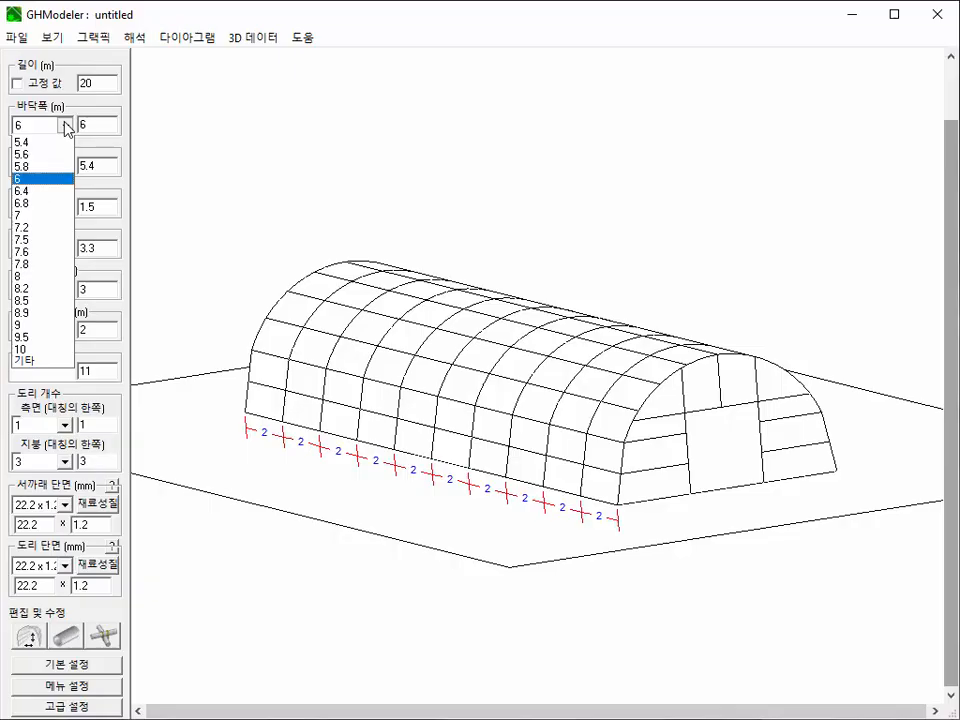
{"action": "left_click", "coordinate": [45, 277]}
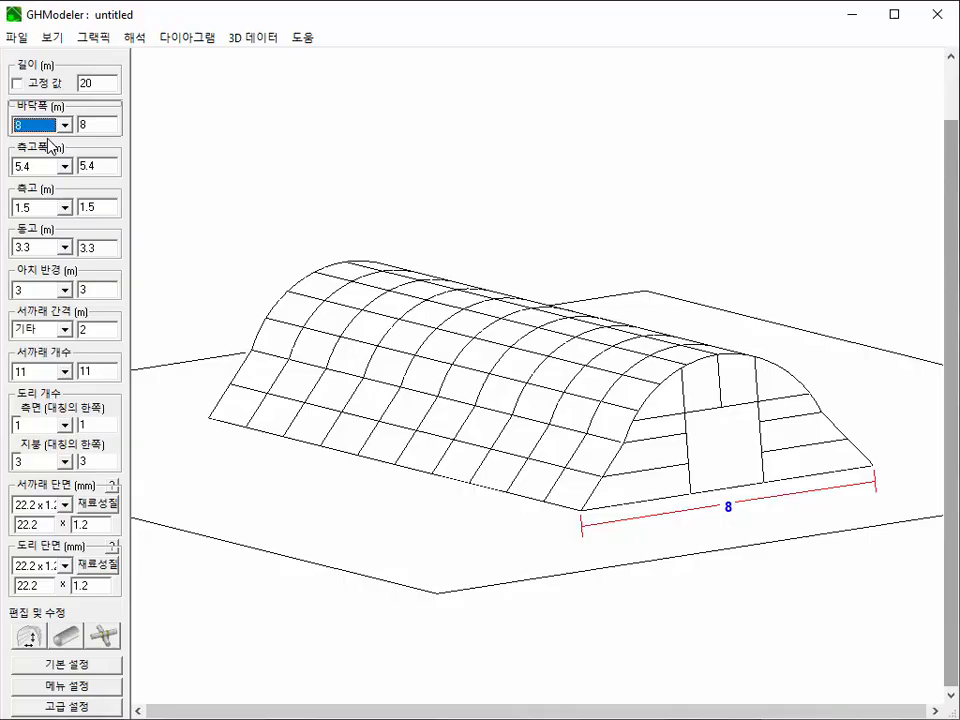
{"action": "left_click", "coordinate": [55, 166]}
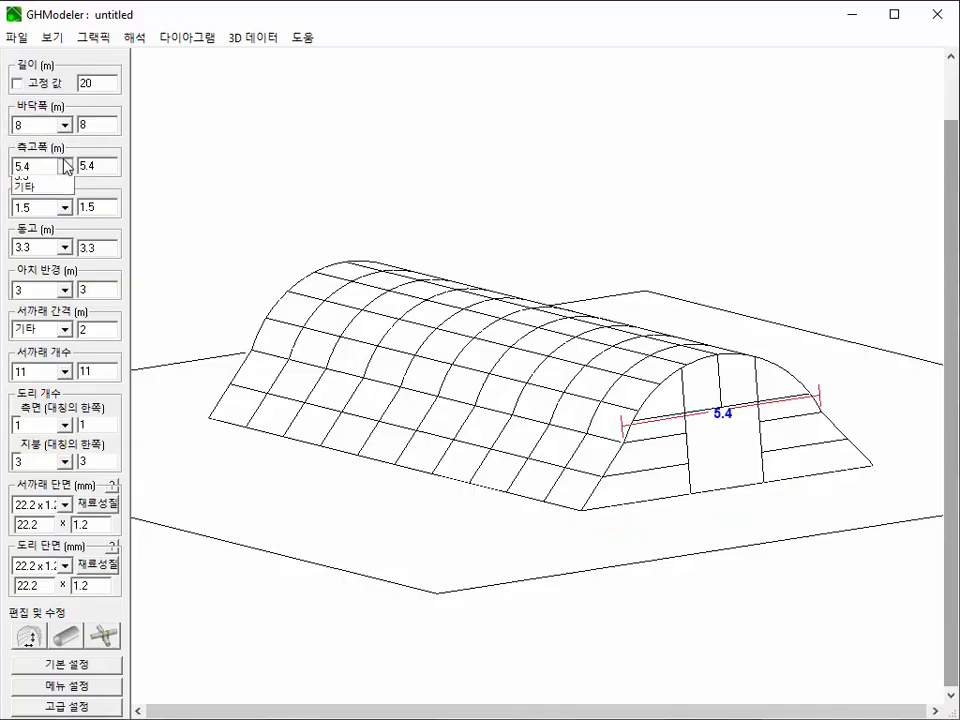
{"action": "left_click", "coordinate": [50, 281]}
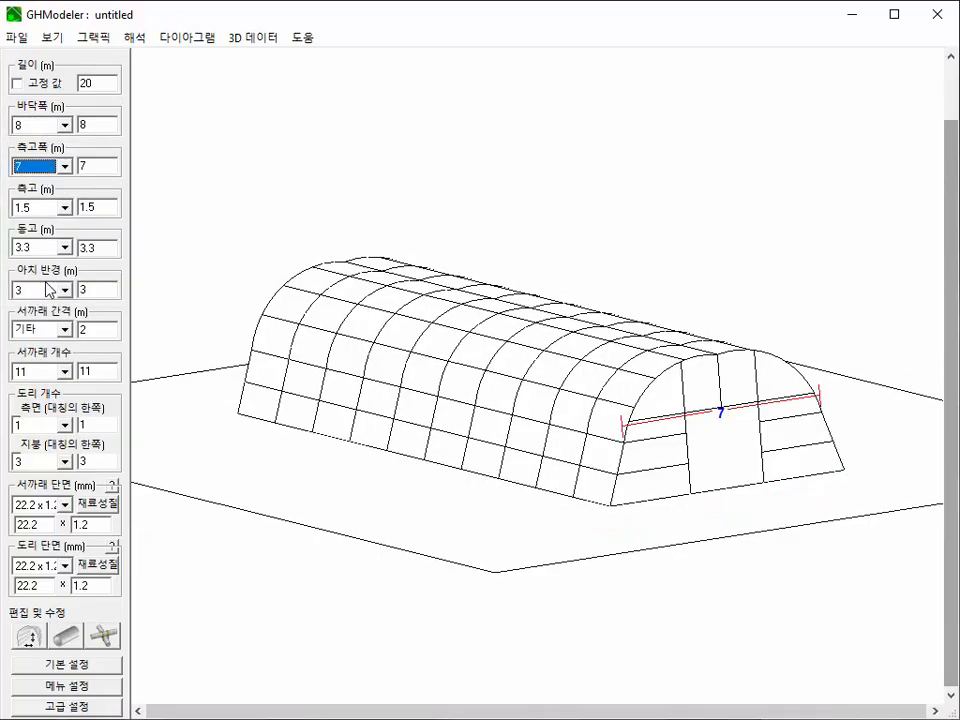
Set the eave height (측고) to 2 m and the ridge height (동고) to 4 m.
{"action": "left_click", "coordinate": [64, 207]}
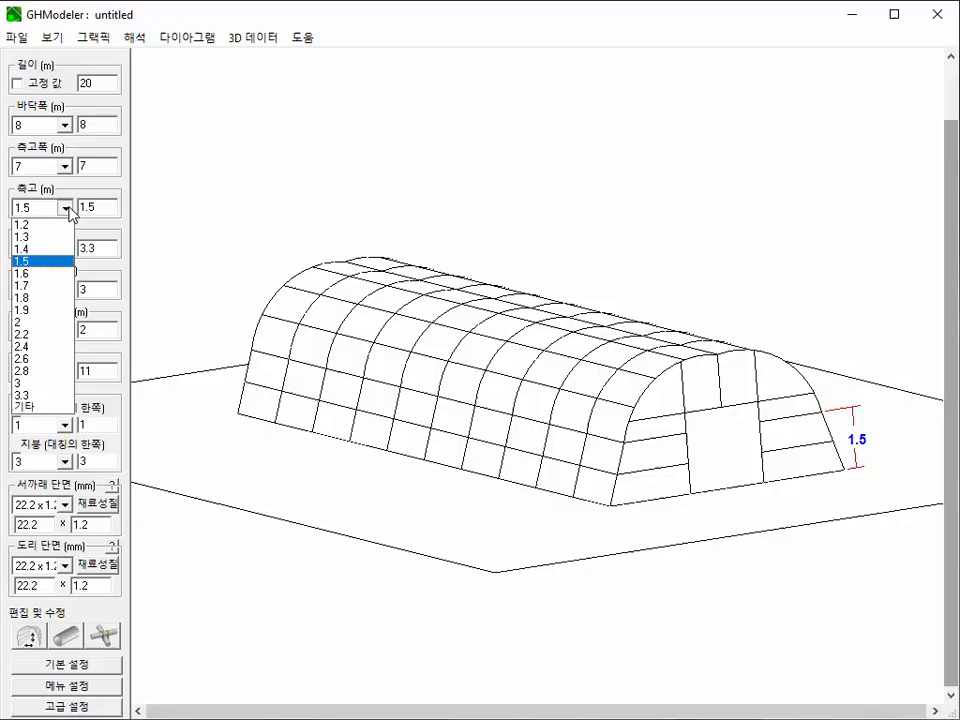
{"action": "left_click", "coordinate": [38, 322]}
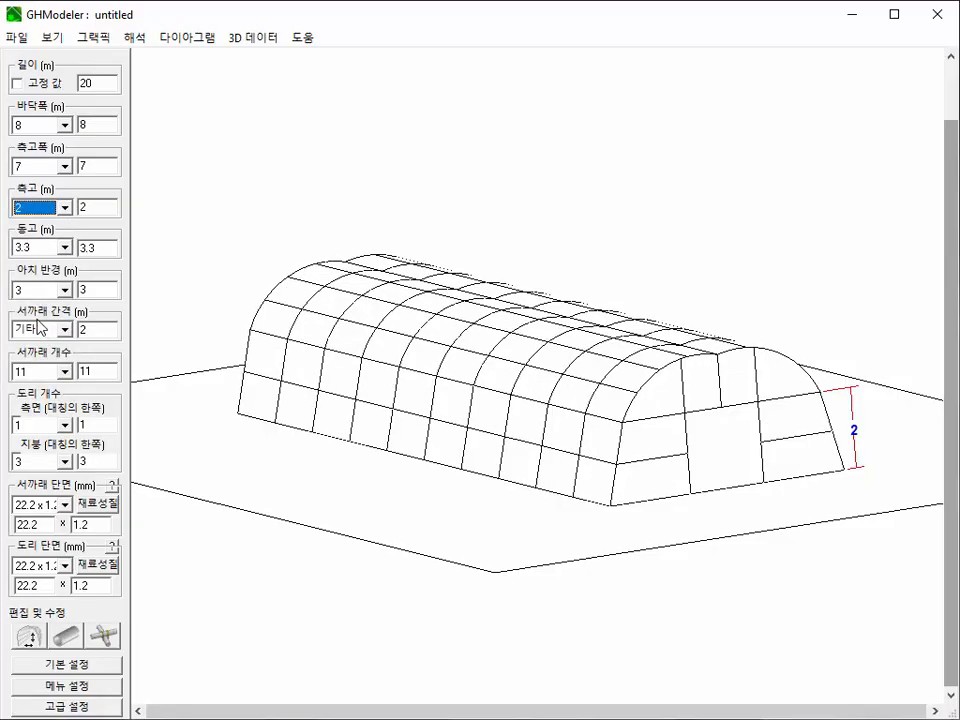
{"action": "left_click", "coordinate": [65, 247]}
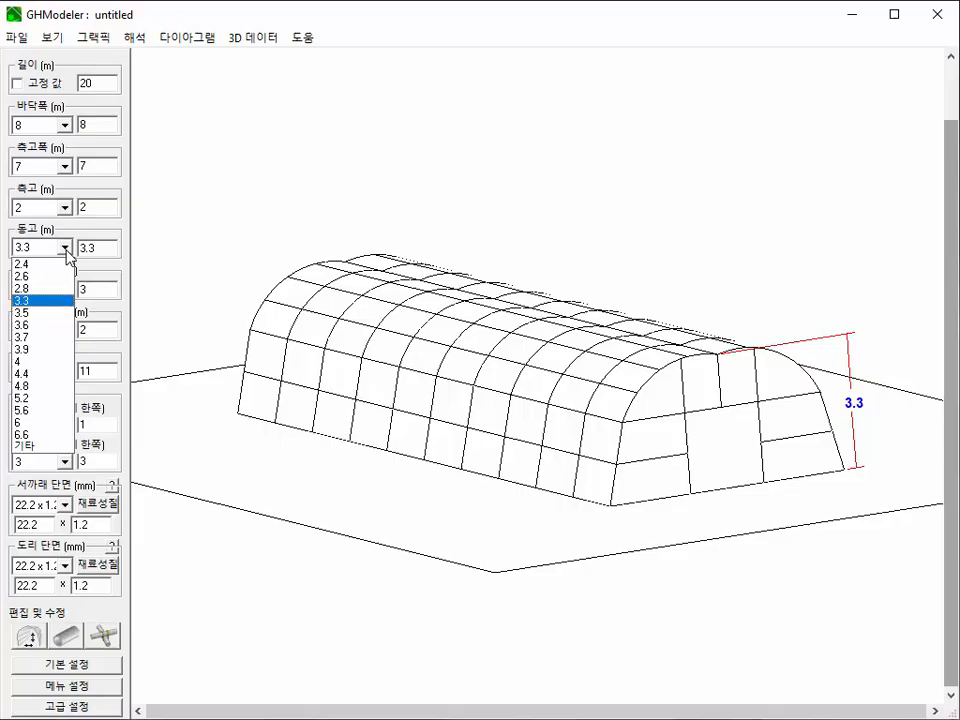
{"action": "left_click", "coordinate": [40, 362]}
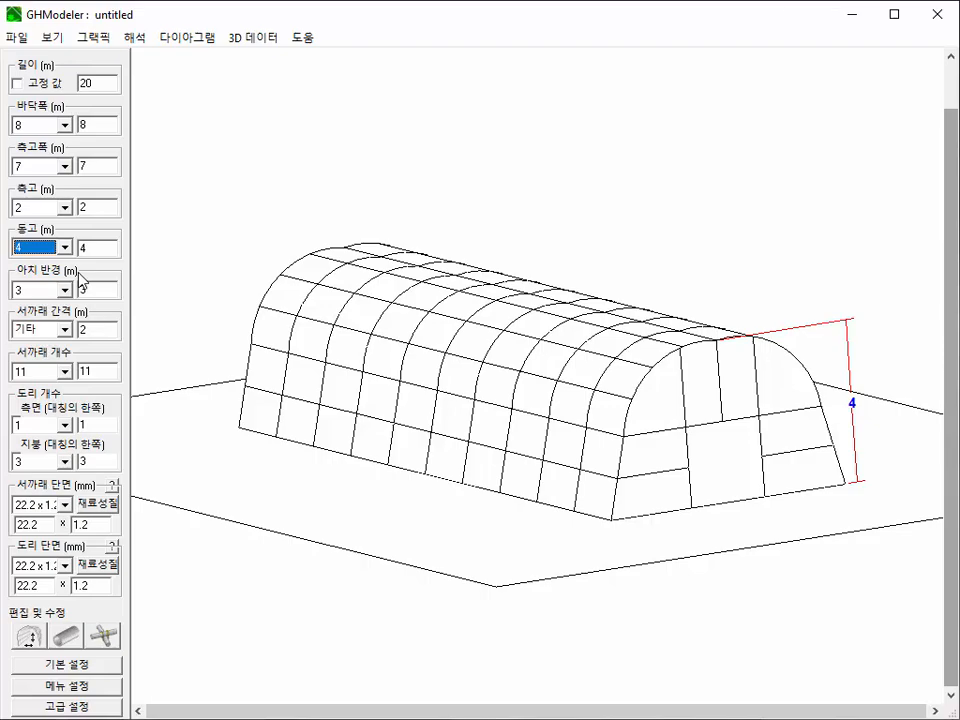
Set the roof arch radius (아치 반경) to 6 m, and refine it to the custom value 6.2 m.
{"action": "left_click", "coordinate": [65, 289]}
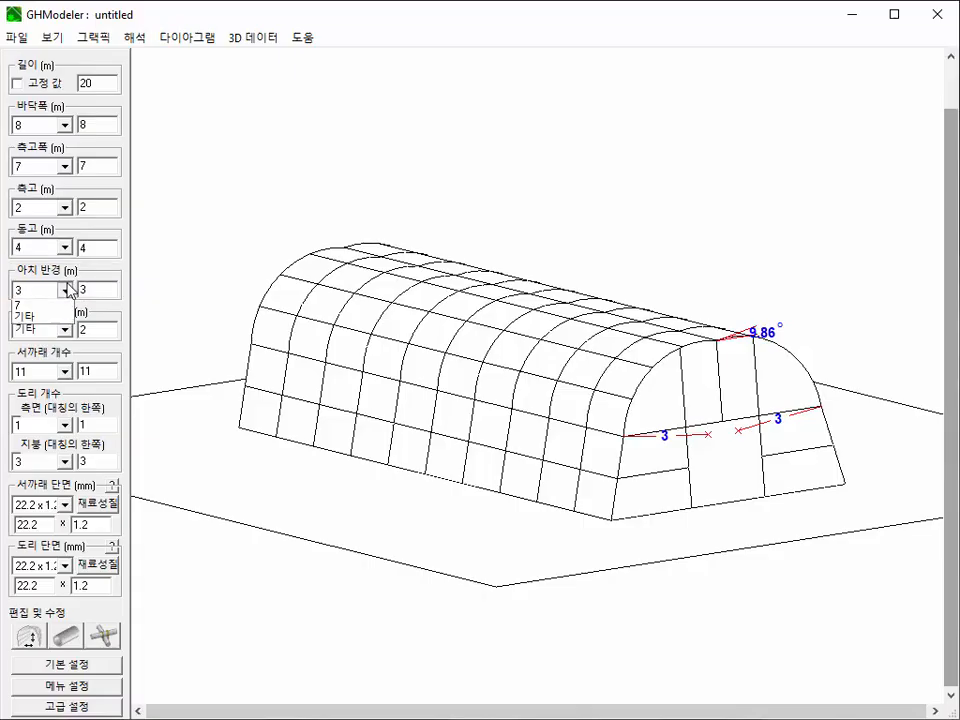
{"action": "left_click", "coordinate": [40, 388]}
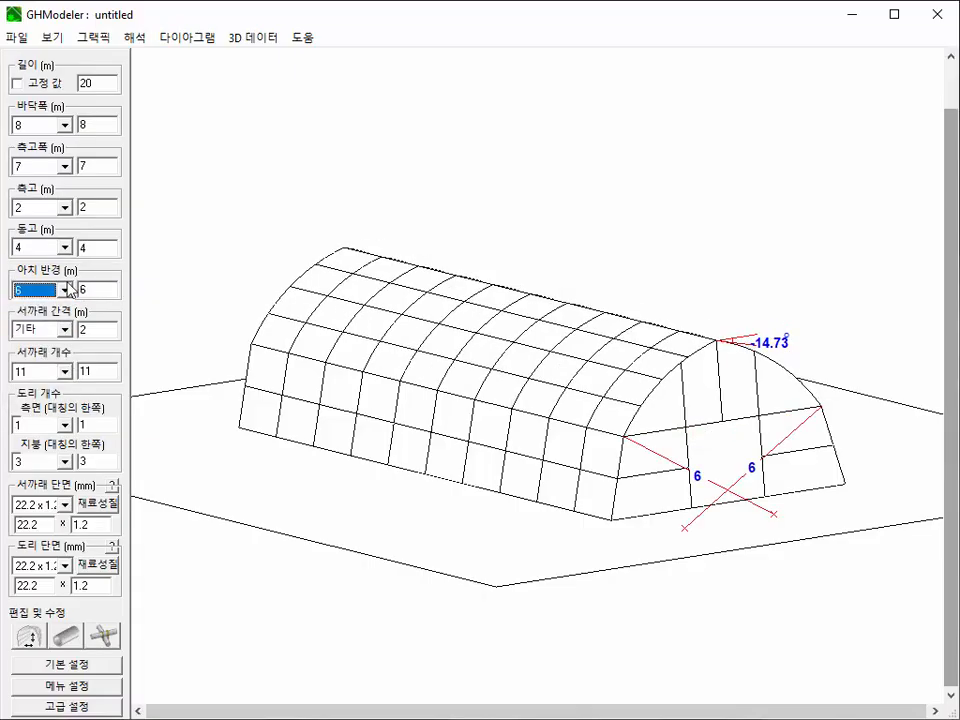
{"action": "left_click", "coordinate": [94, 290]}
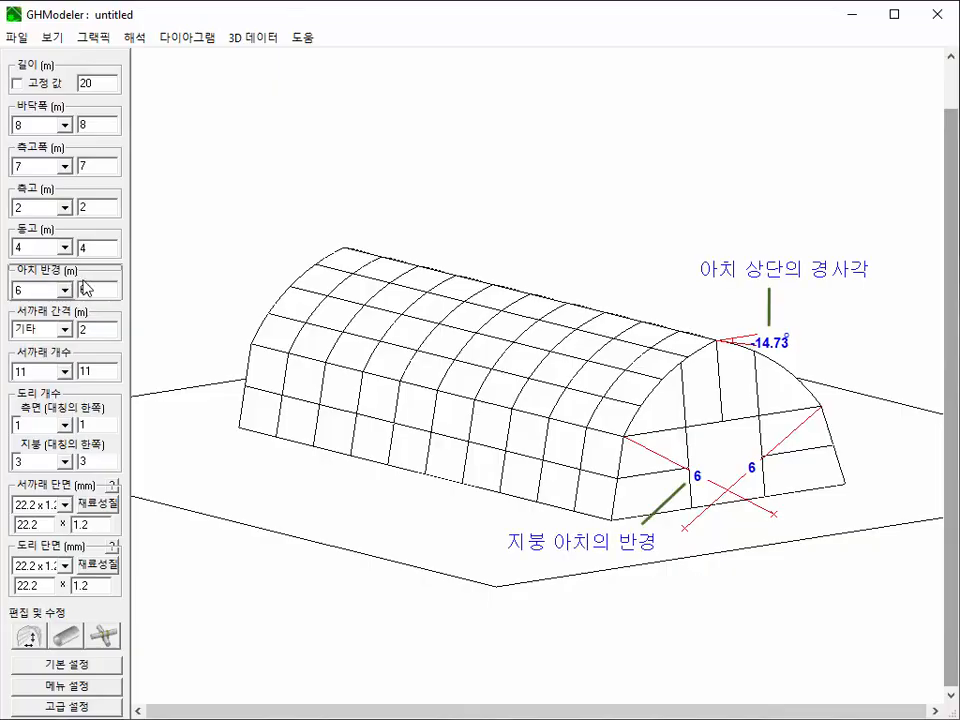
{"action": "type", "text": ".2"}
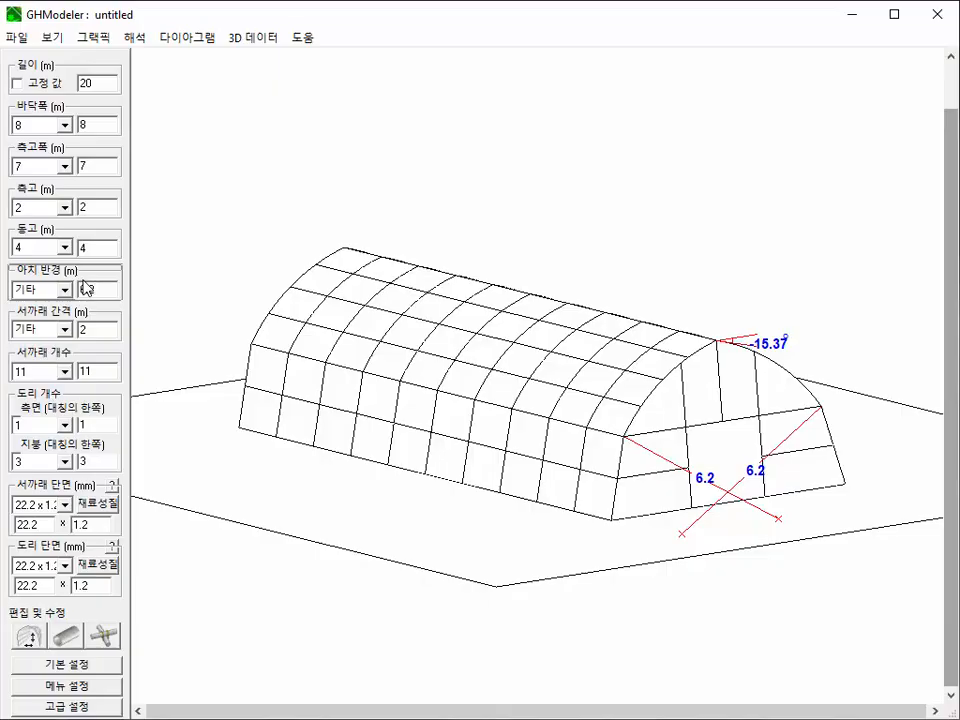
Try a rafter spacing (서까래 간격) of 1 m, and restore it to 2 m.
{"action": "mouse_move", "coordinate": [83, 320]}
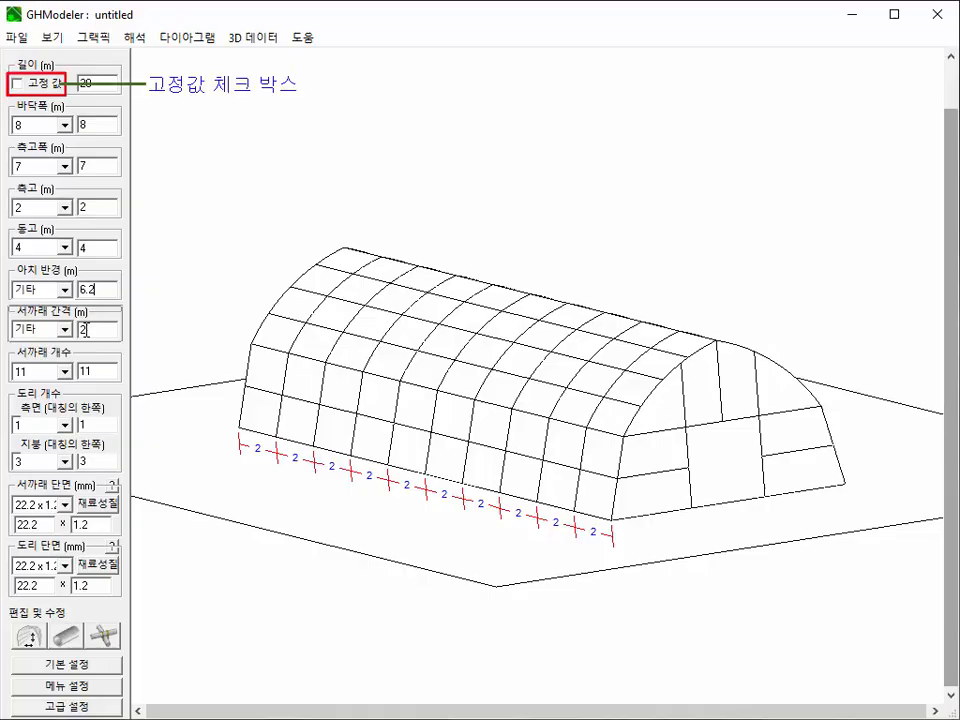
{"action": "double_click", "coordinate": [84, 330]}
{"action": "type", "text": "1"}
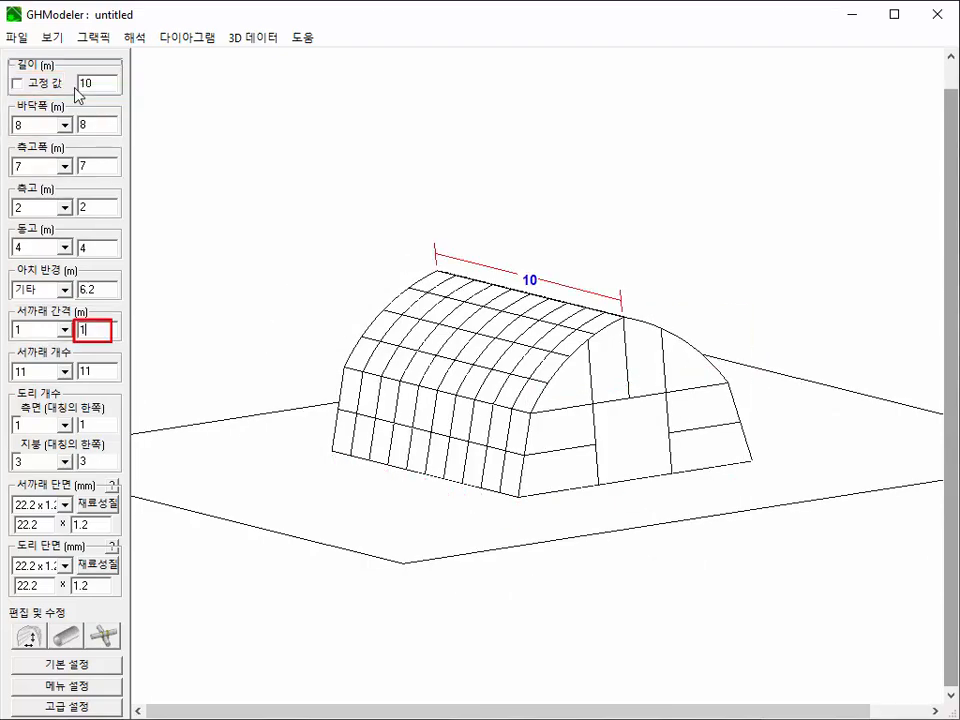
{"action": "key", "text": "BackSpace"}
{"action": "type", "text": "2"}
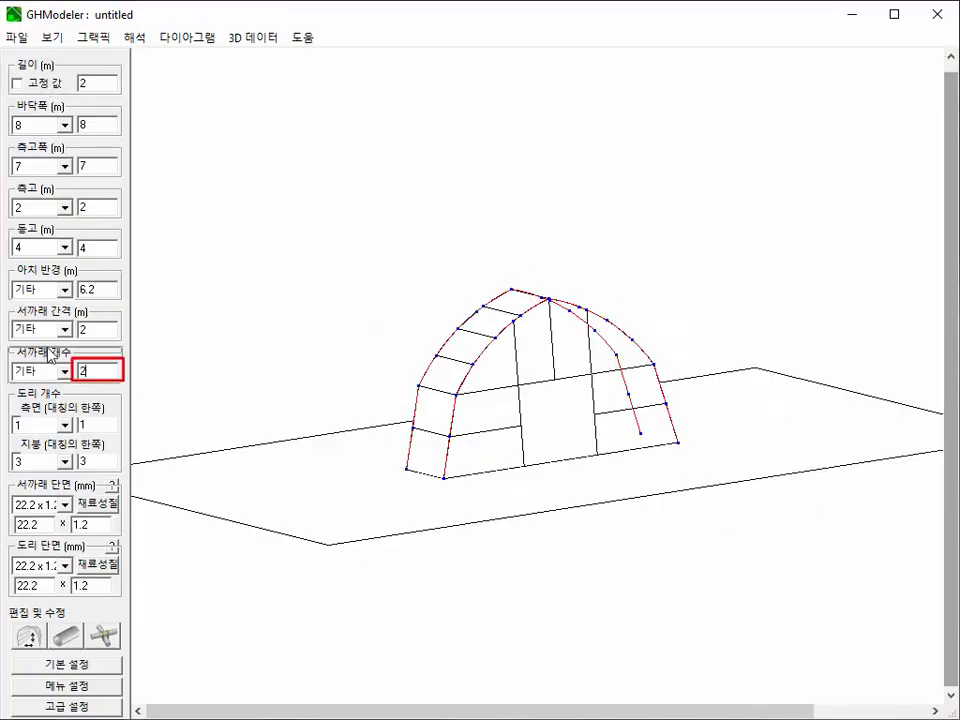
Try a rafter count (서까래 개수) of 21, and return it to 11.
{"action": "type", "text": "1"}
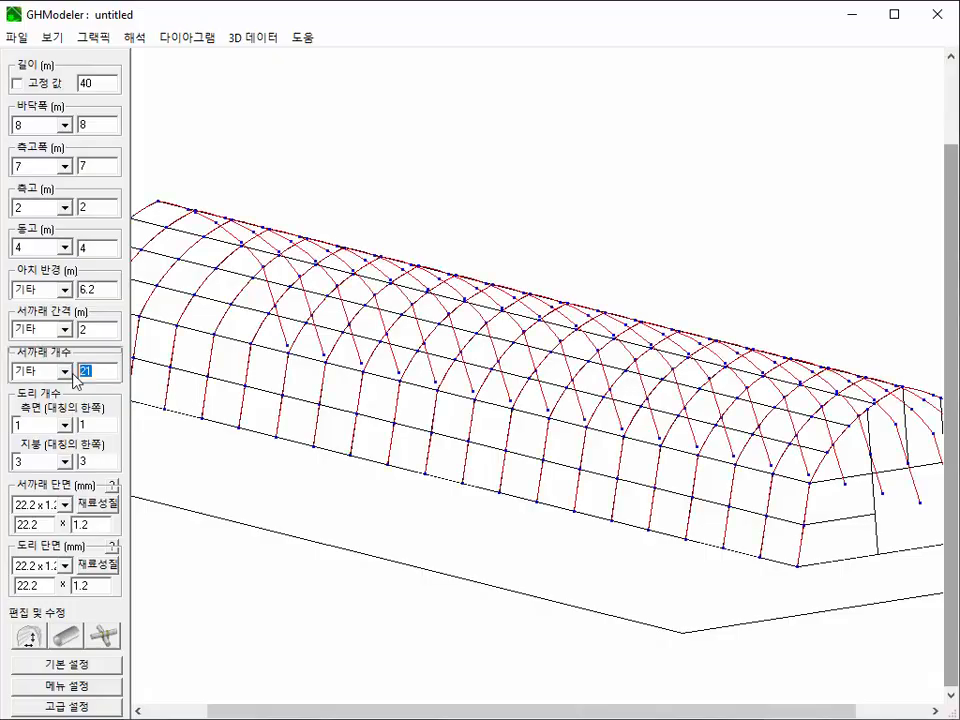
{"action": "type", "text": "11"}
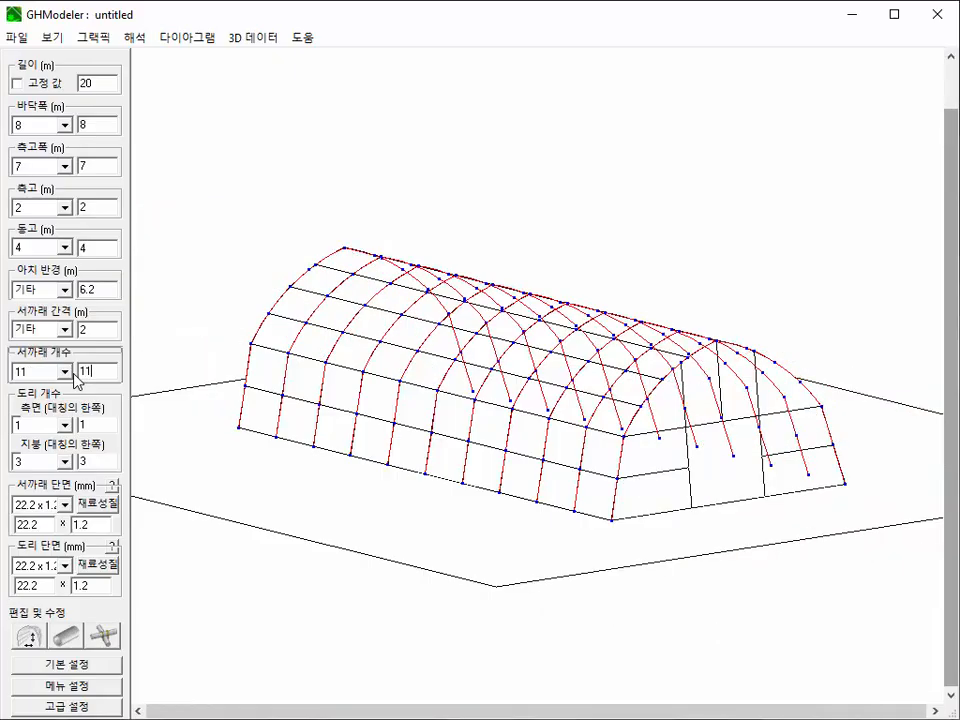
Fix the greenhouse length (고정 값) at 20 m and set the rafter count (서까래 개수) to 21.
{"action": "left_click", "coordinate": [17, 84]}
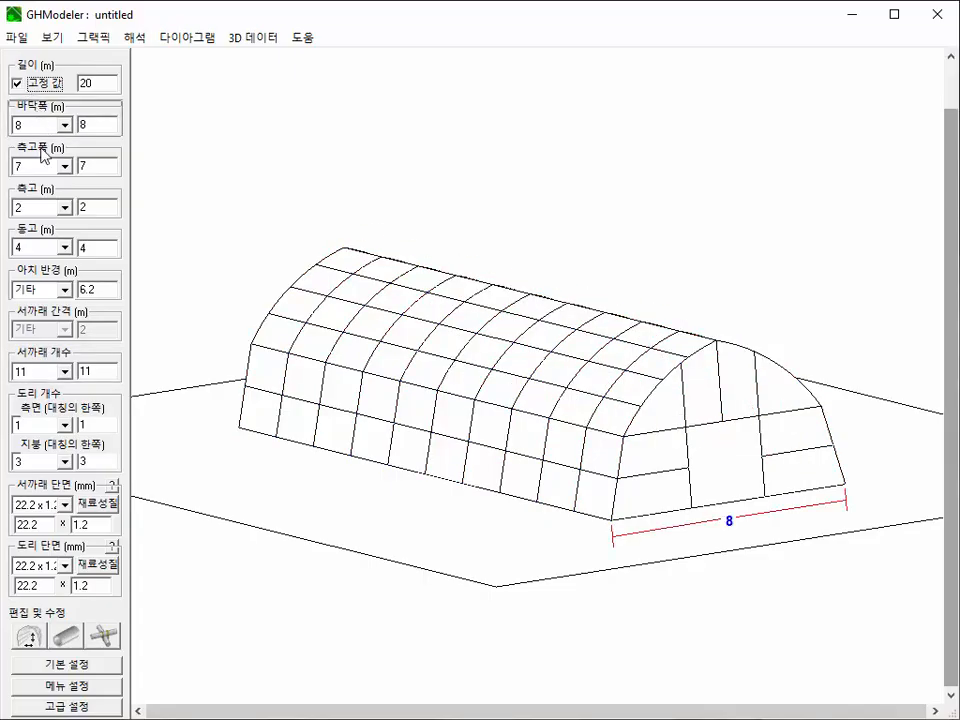
{"action": "double_click", "coordinate": [92, 371]}
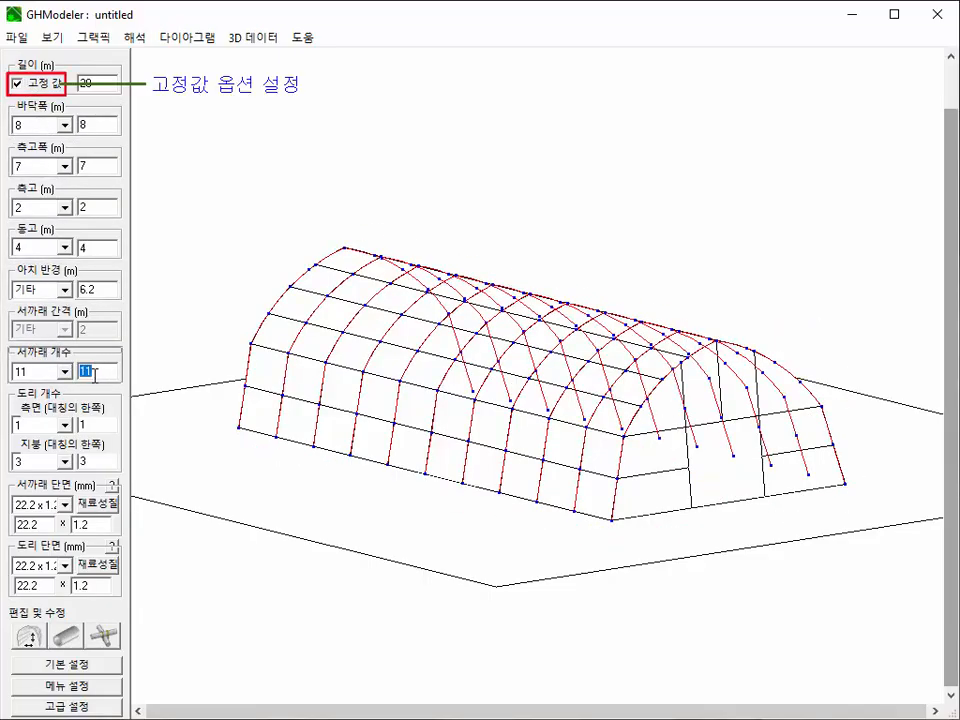
{"action": "type", "text": "21"}
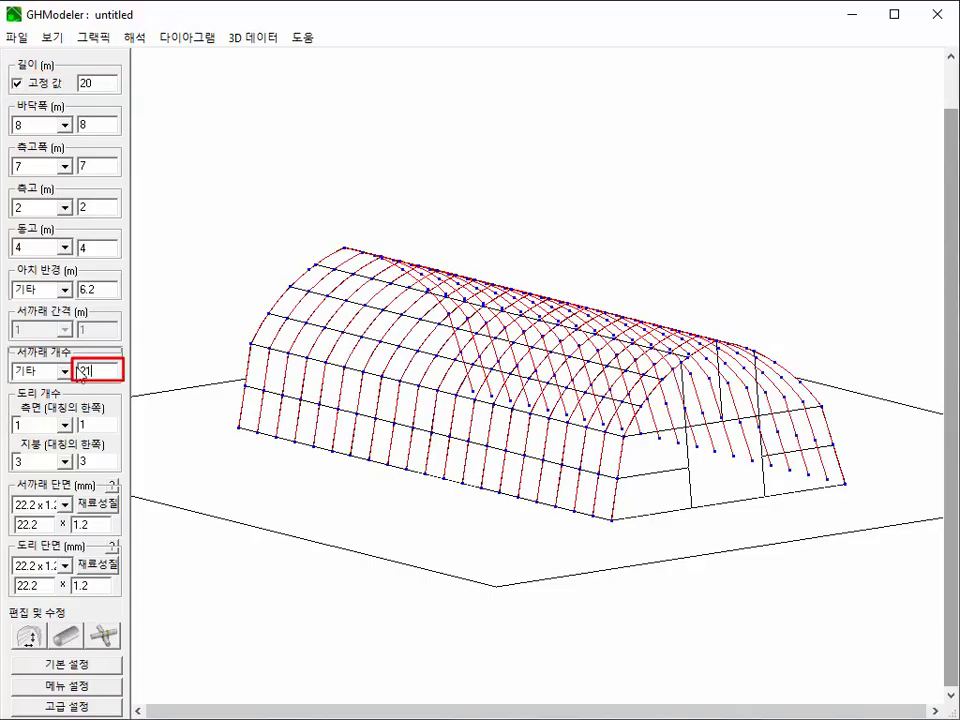
{"action": "mouse_move", "coordinate": [99, 325]}
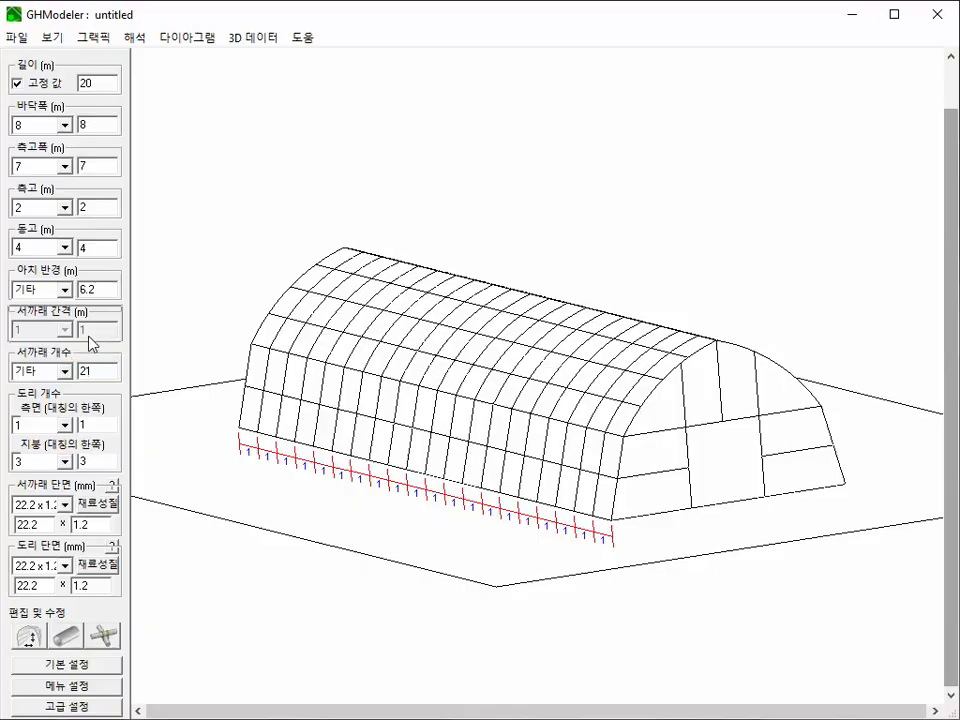
Set the purlin count (도리 개수) to 2 for each side wall (측면) and 4 for each roof half (지붕).
{"action": "mouse_move", "coordinate": [61, 422]}
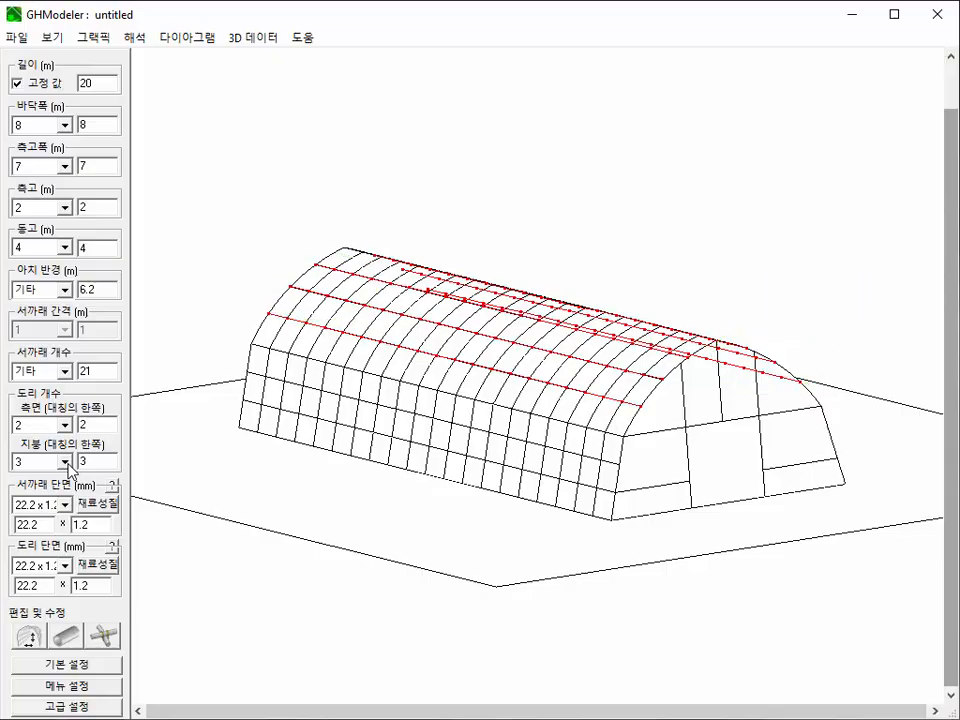
{"action": "left_click", "coordinate": [66, 462]}
{"action": "left_click", "coordinate": [66, 462]}
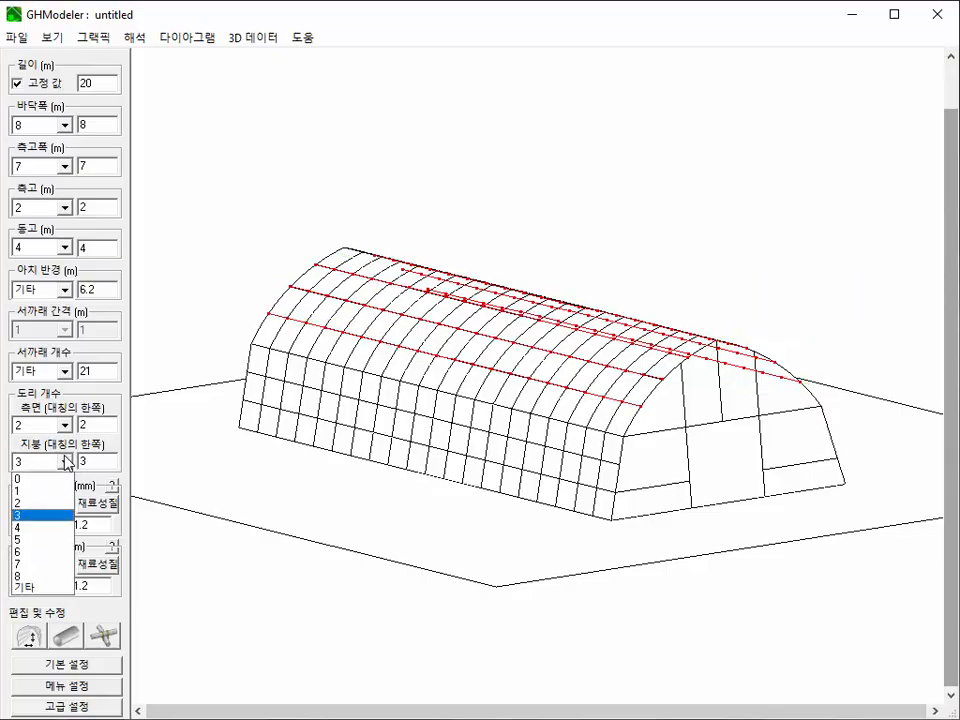
{"action": "left_click", "coordinate": [45, 528]}
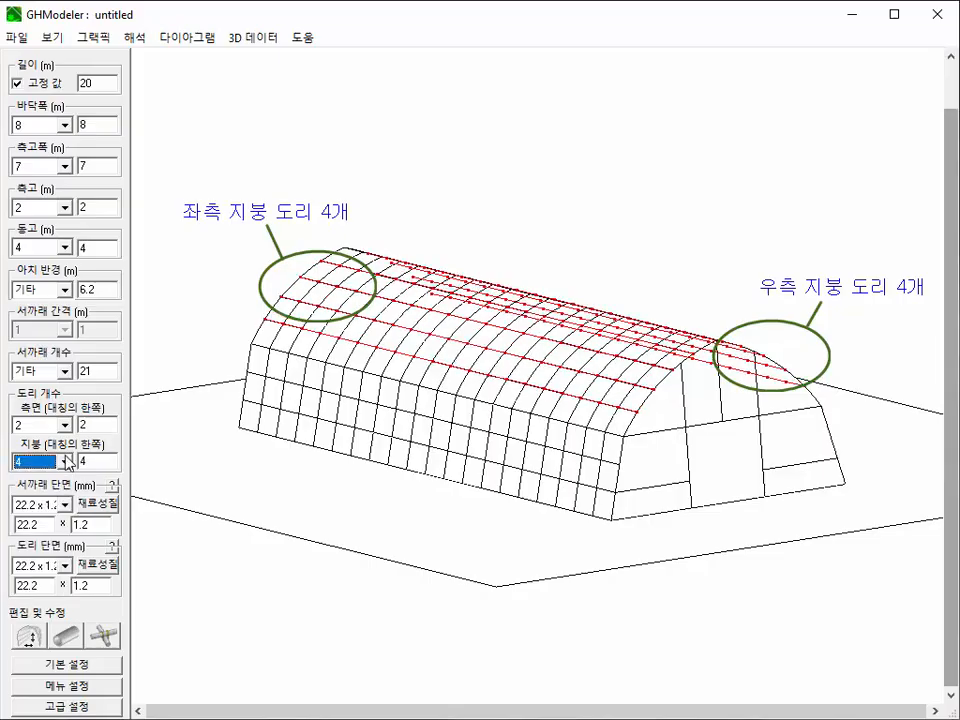
Set the rafter section (서까래 단면) to the standard 42.2 x 2.1 mm pipe.
{"action": "left_click", "coordinate": [60, 505]}
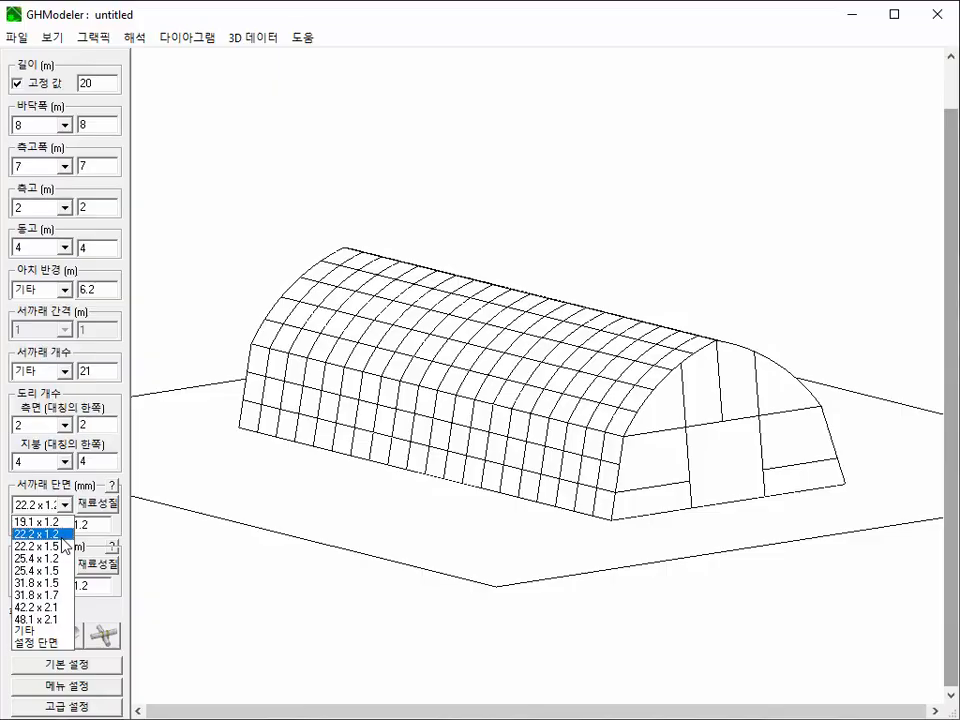
{"action": "key", "text": "Down"}
{"action": "key", "text": "Down"}
{"action": "key", "text": "Down"}
{"action": "key", "text": "Down"}
{"action": "key", "text": "Down"}
{"action": "key", "text": "Down"}
{"action": "key", "text": "Down"}
{"action": "key", "text": "Return"}
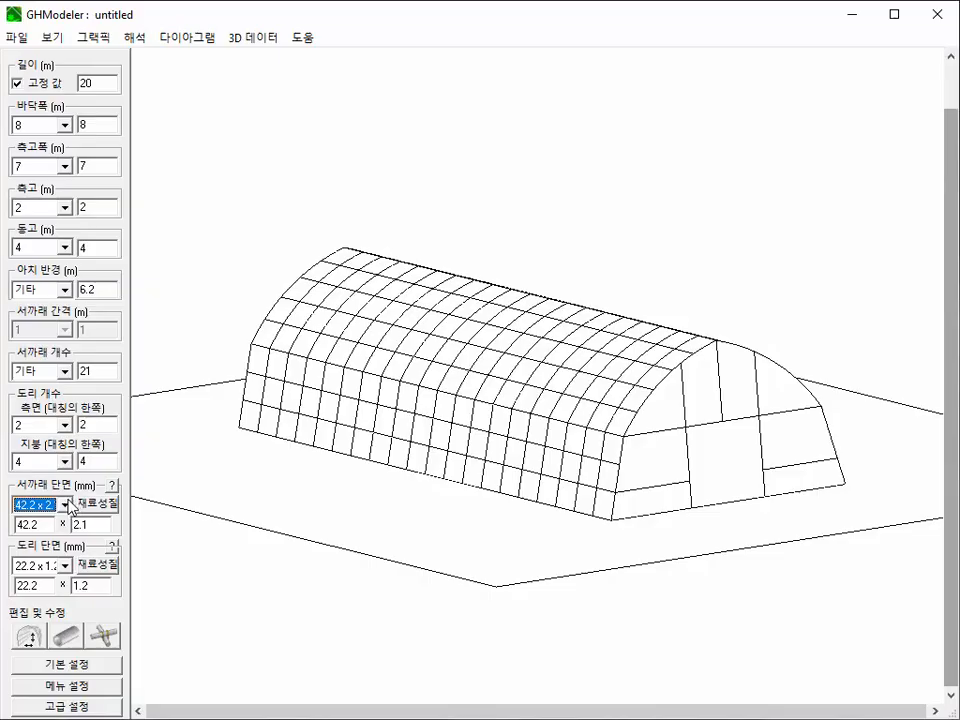
Define a custom rafter section (설정 단면) as a Hollow Rectangle with B 40, H 40, t1 5 and t2 5 mm.
{"action": "left_click", "coordinate": [67, 501]}
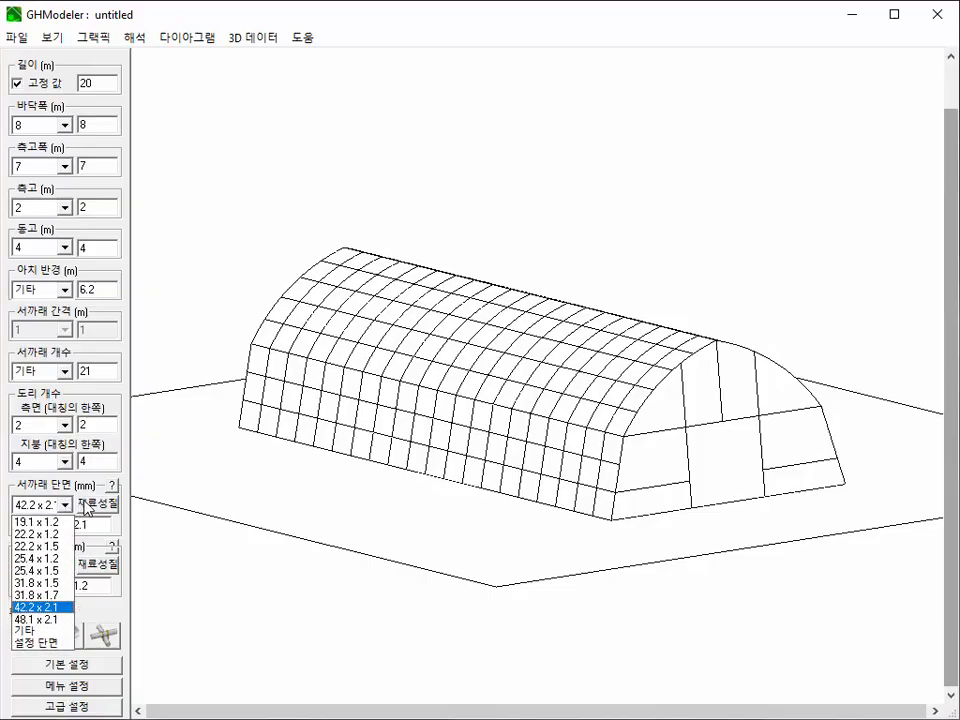
{"action": "left_click", "coordinate": [62, 641]}
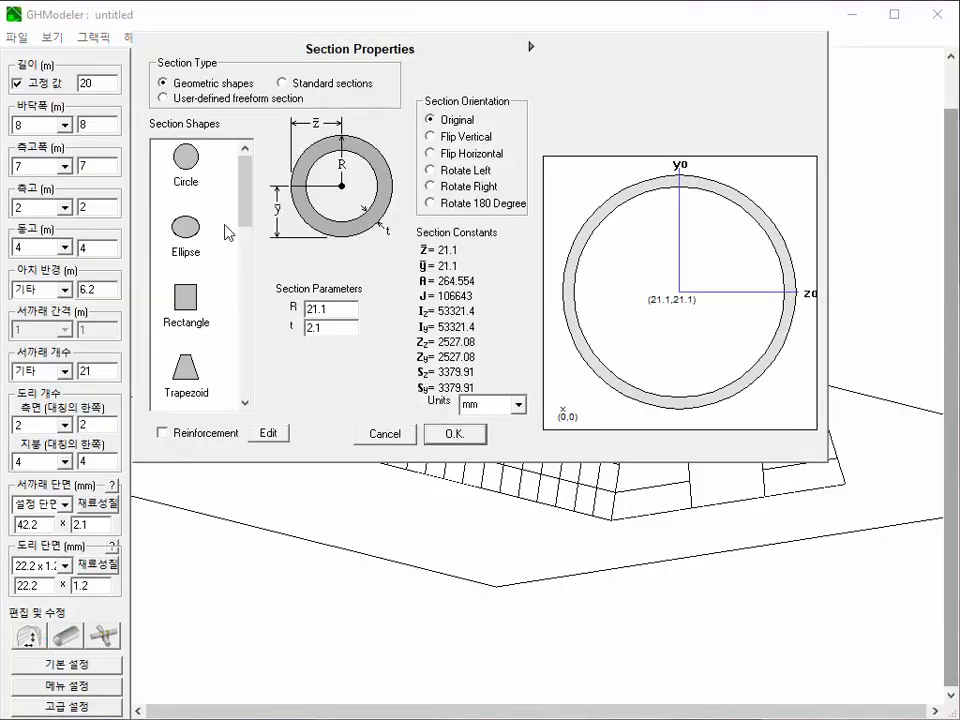
{"action": "left_click_drag", "start_coordinate": [244, 212], "coordinate": [251, 420]}
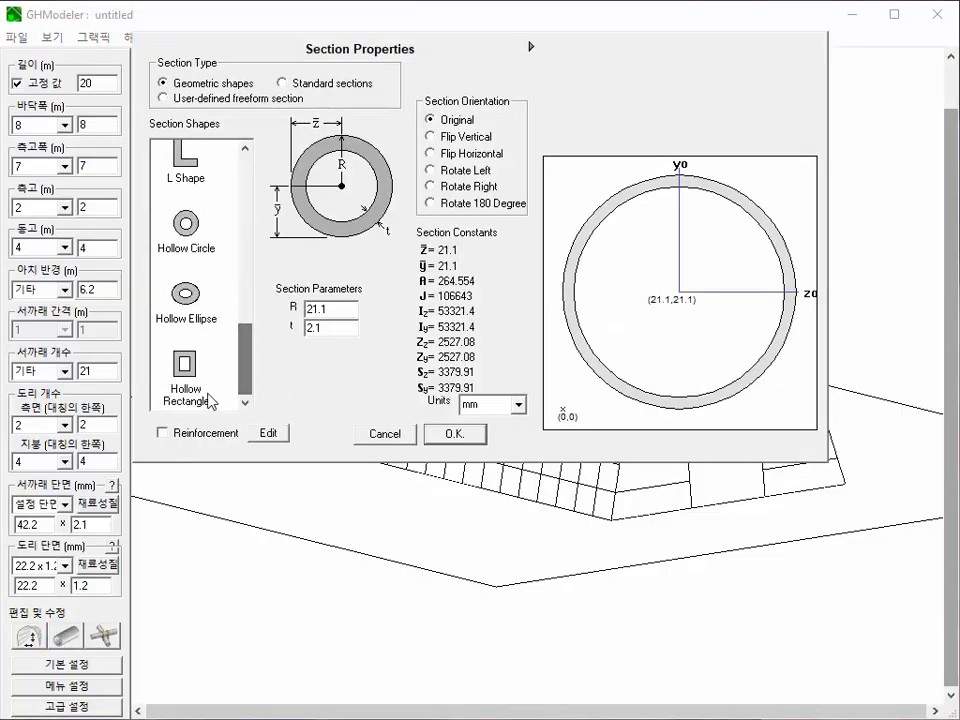
{"action": "left_click", "coordinate": [205, 393]}
{"action": "type", "text": "40"}
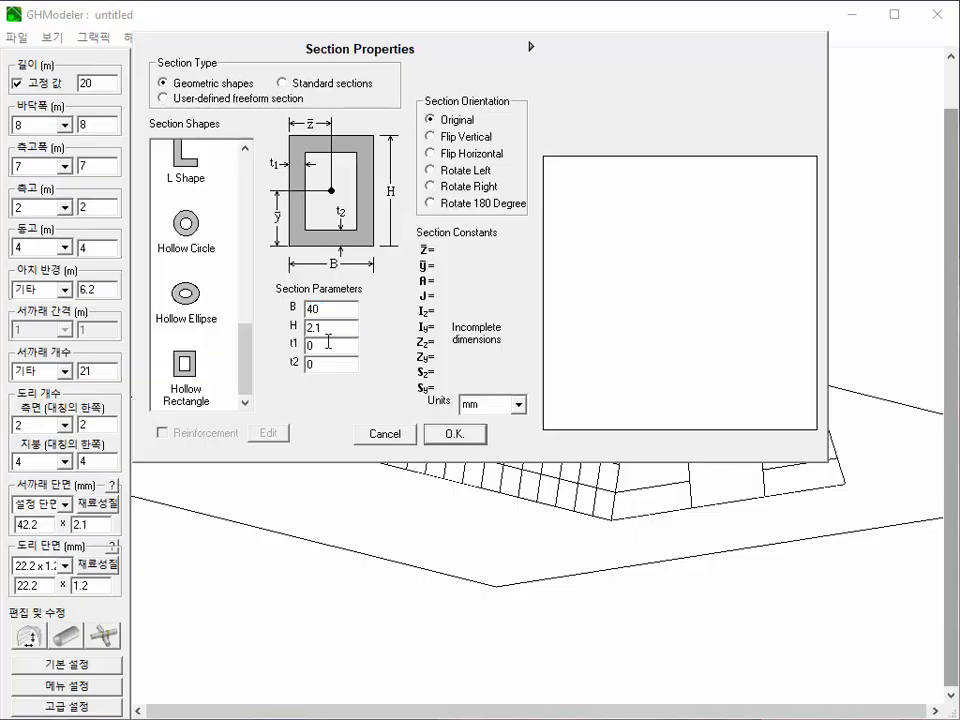
{"action": "key", "text": "Tab"}
{"action": "type", "text": "40"}
{"action": "key", "text": "Tab"}
{"action": "type", "text": "5"}
{"action": "key", "text": "Tab"}
{"action": "type", "text": "5"}
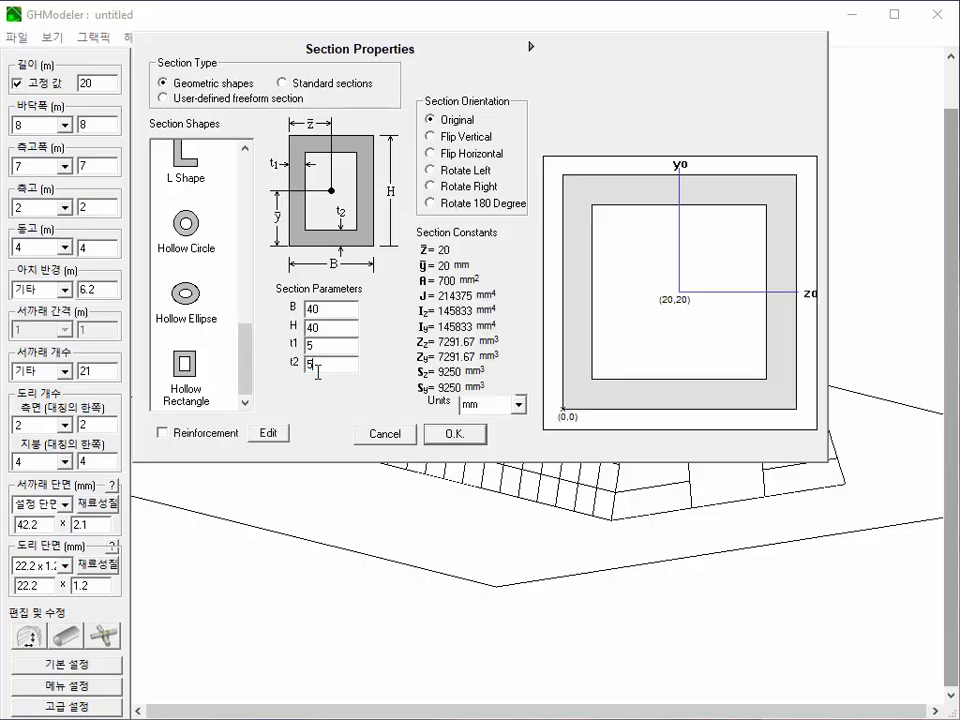
{"action": "key", "text": "Return"}
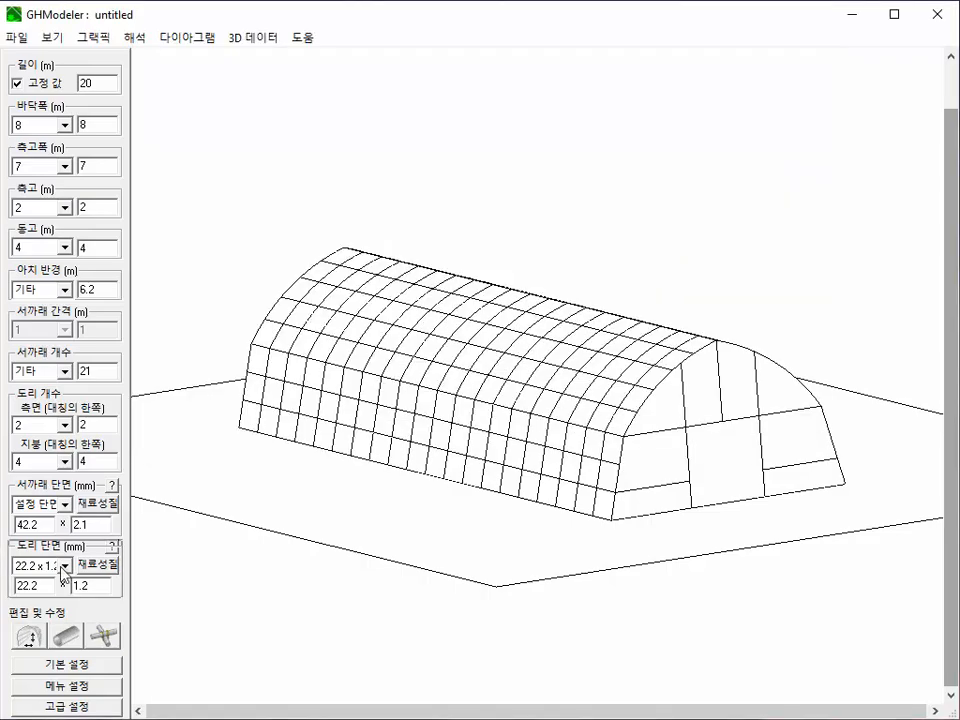
Set the purlin section (도리 단면) to 25.4 x 1.2 mm.
{"action": "left_click", "coordinate": [65, 565]}
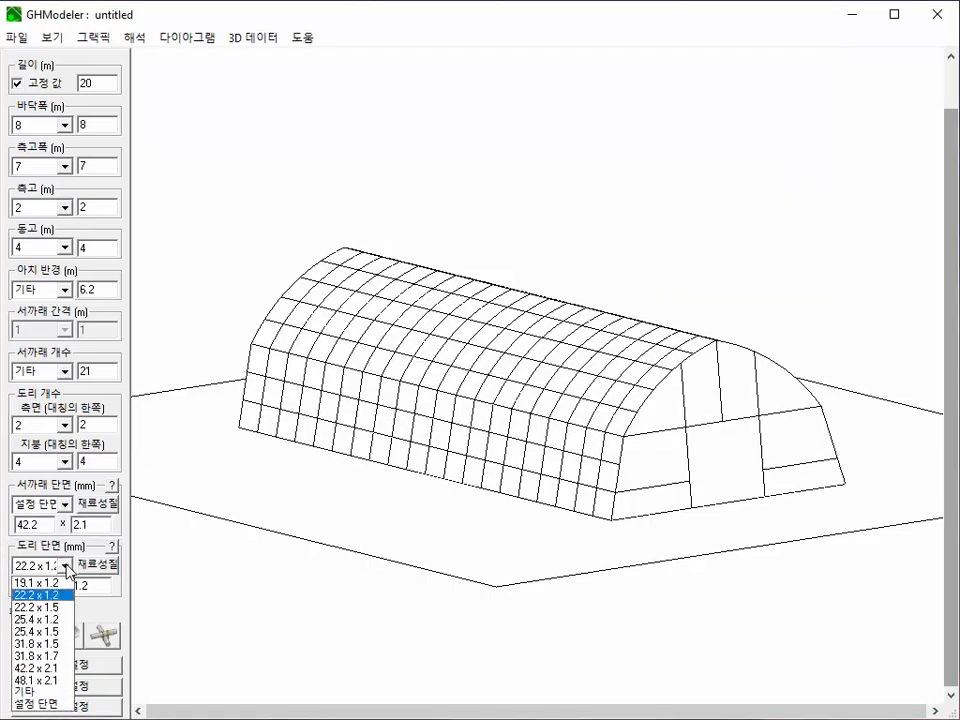
{"action": "left_click", "coordinate": [46, 619]}
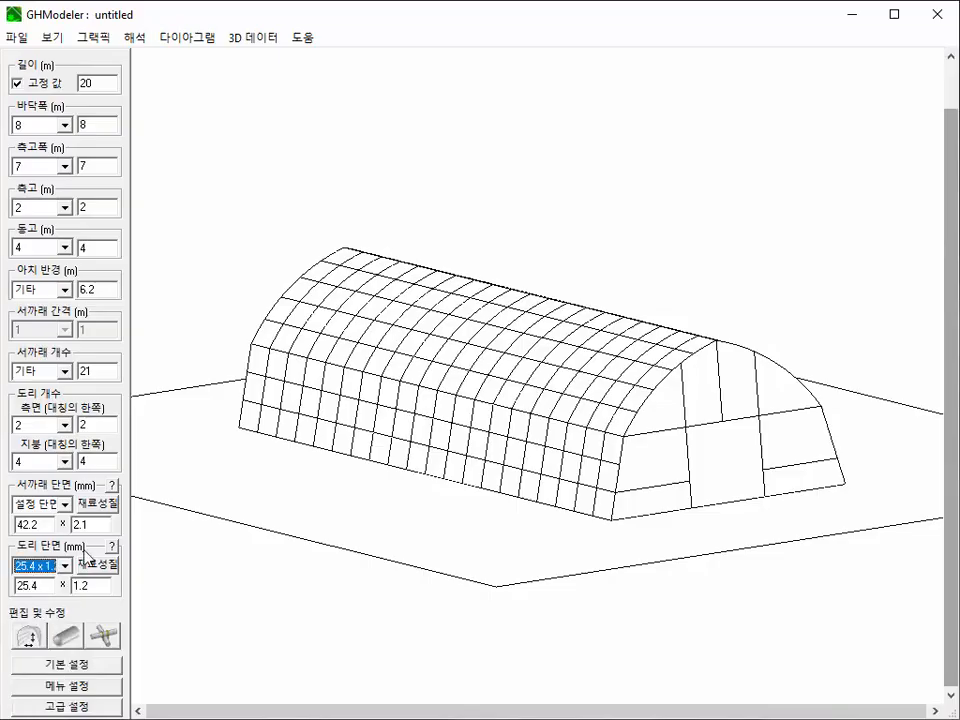
Set the yield stress (항복응력) in the rafter material properties to 4e+08 N/m2.
{"action": "left_click", "coordinate": [98, 507]}
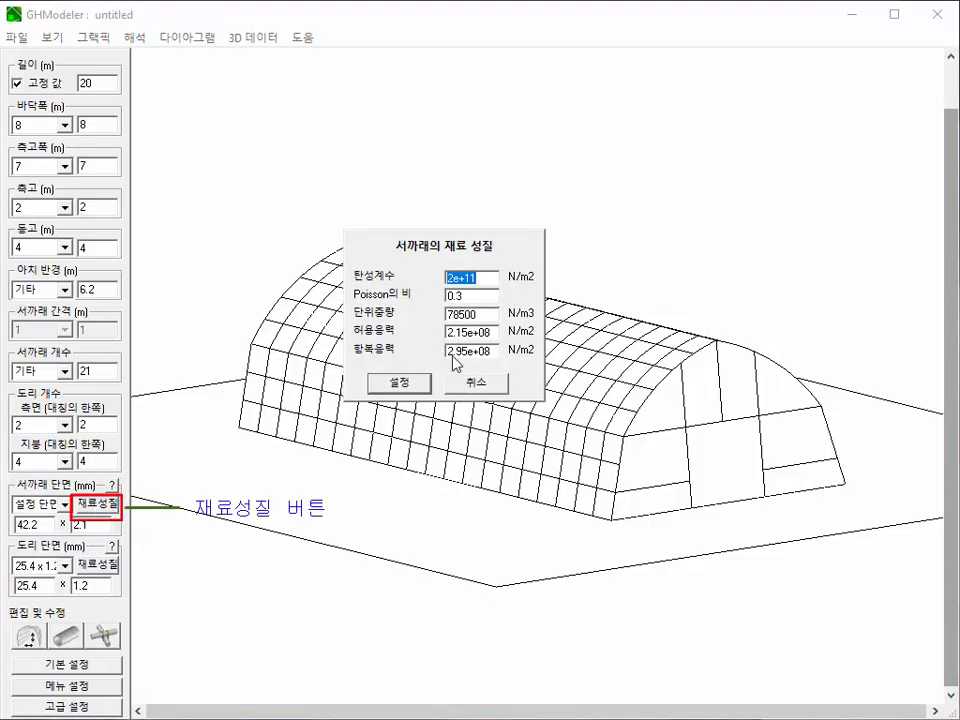
{"action": "left_click_drag", "start_coordinate": [469, 351], "coordinate": [437, 352]}
{"action": "type", "text": "4"}
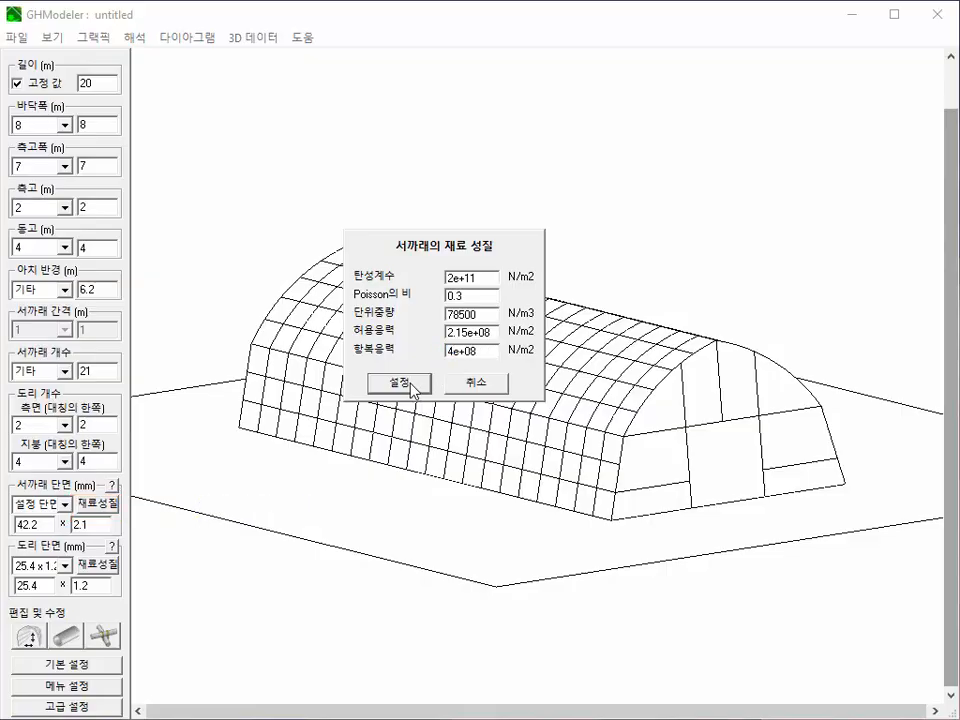
{"action": "left_click", "coordinate": [412, 384]}
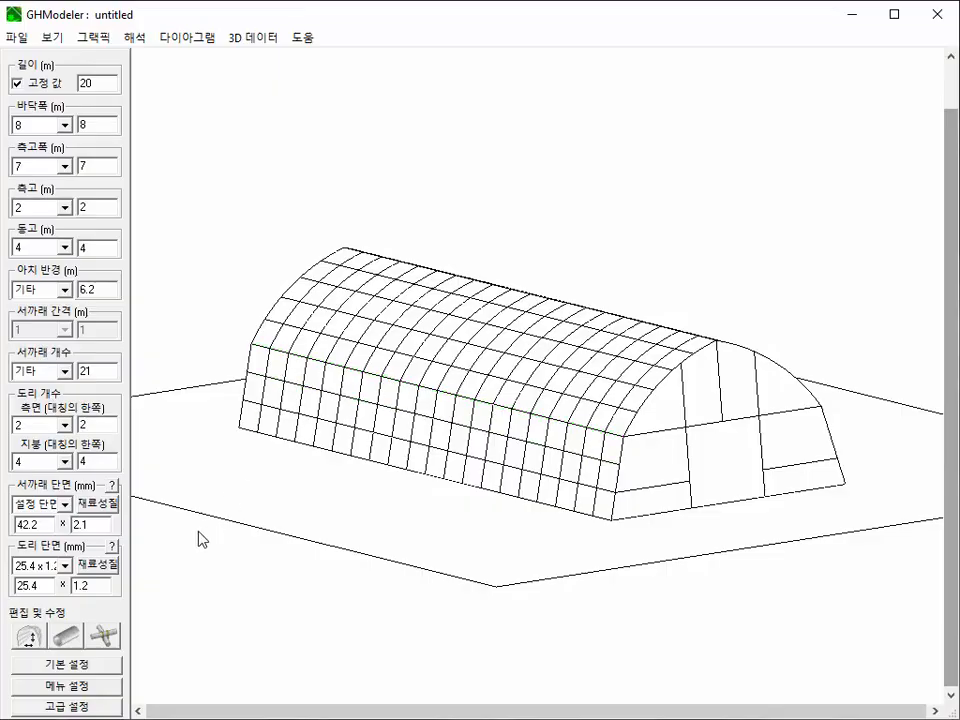
Set the yield stress (항복응력) in the general purlin material properties to 4e+08 N/m2.
{"action": "left_click", "coordinate": [114, 565]}
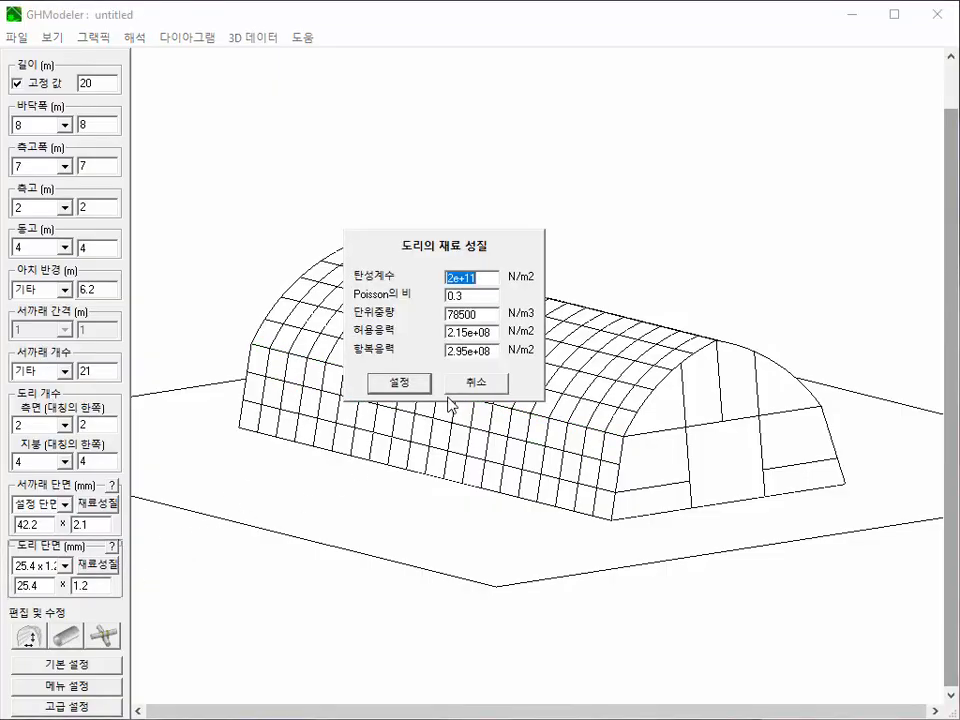
{"action": "left_click_drag", "start_coordinate": [447, 351], "coordinate": [467, 351]}
{"action": "type", "text": "4"}
{"action": "left_click", "coordinate": [399, 383]}
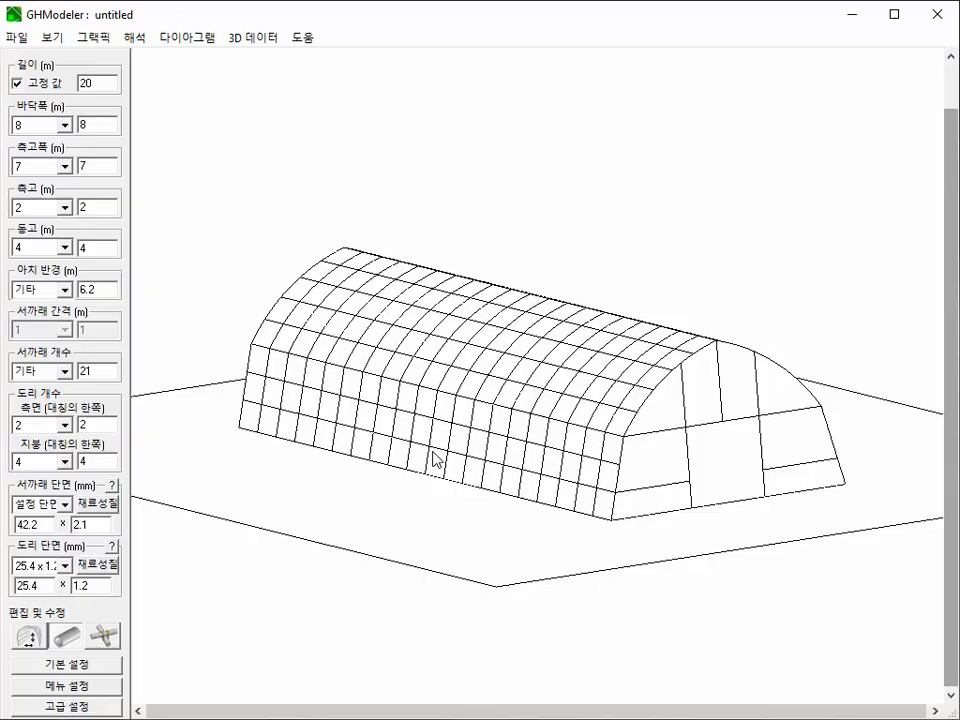
In member section editing mode, give the lower purlin on the front side wall a 31.8 x 1.5 mm section.
{"action": "mouse_move", "coordinate": [437, 455]}
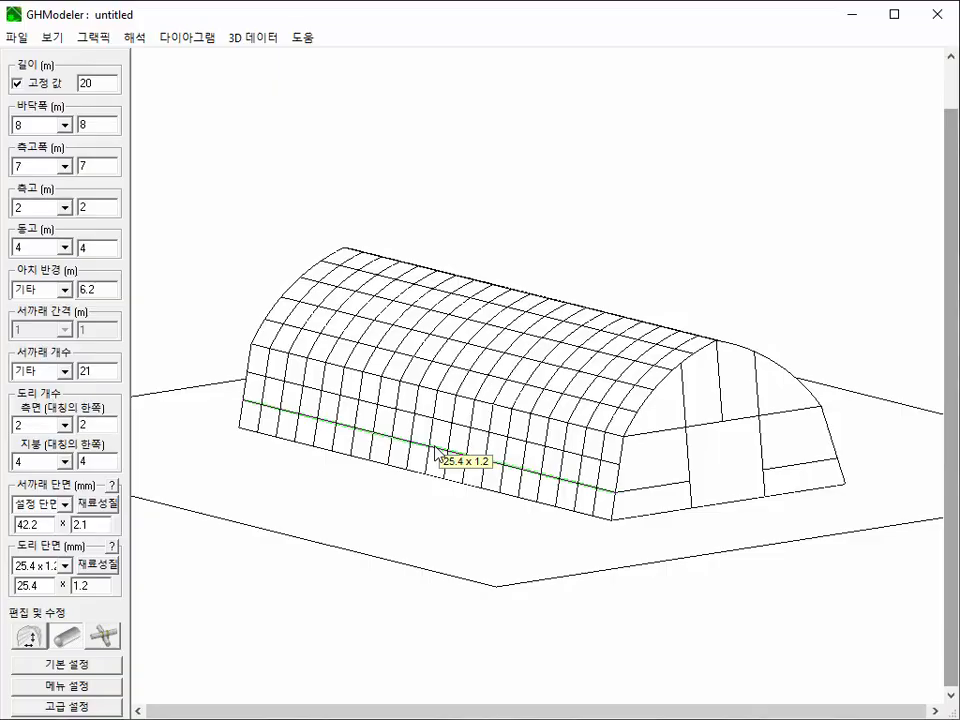
{"action": "left_click", "coordinate": [437, 452]}
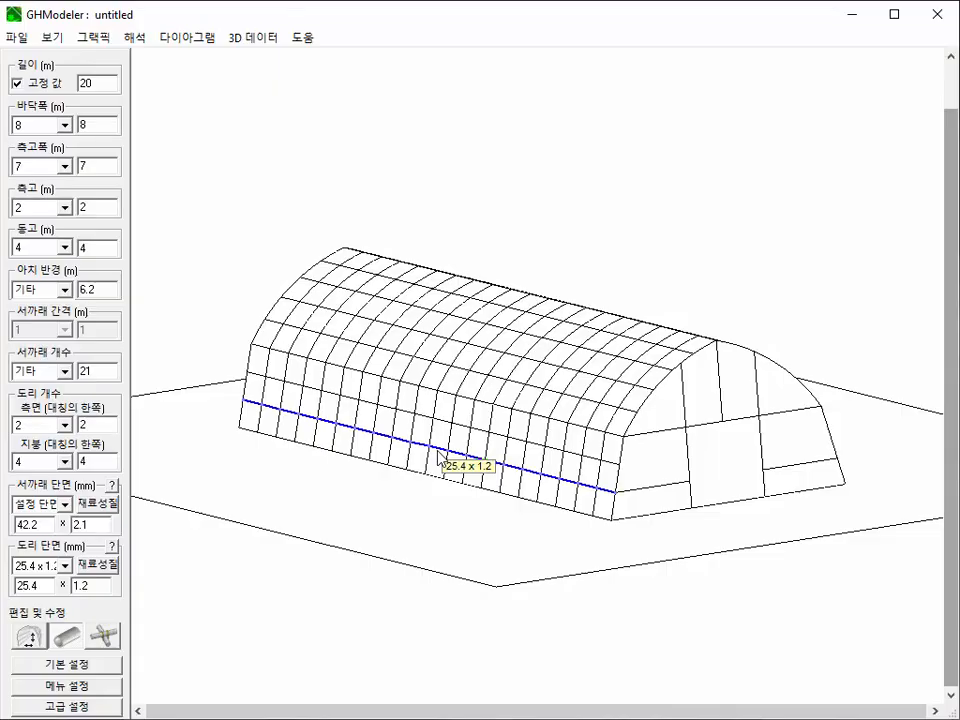
{"action": "right_click", "coordinate": [449, 452]}
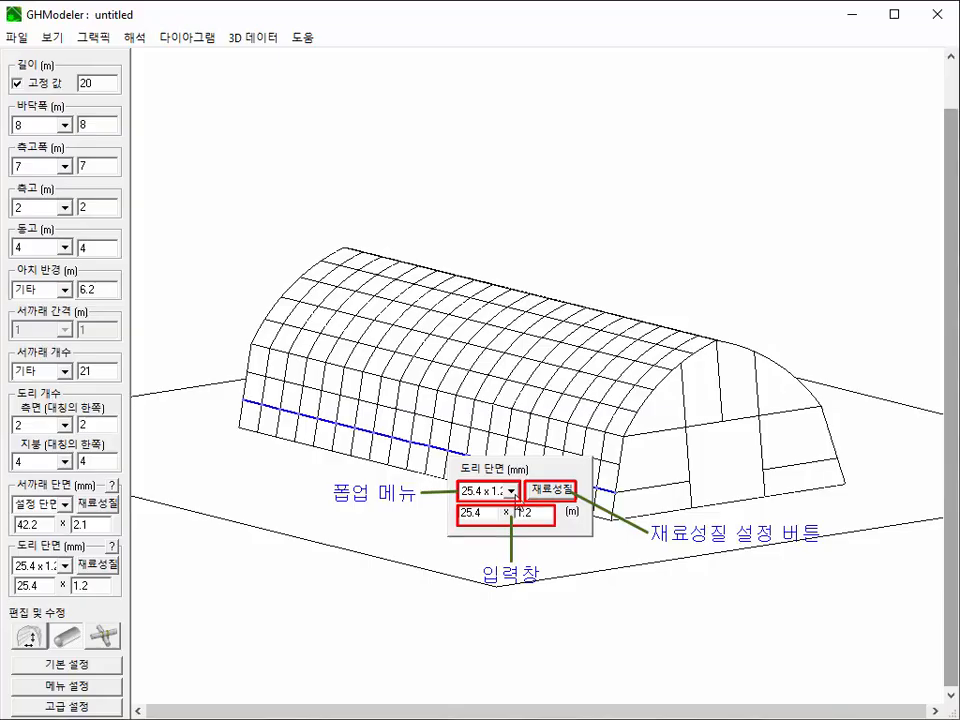
{"action": "left_click", "coordinate": [511, 491]}
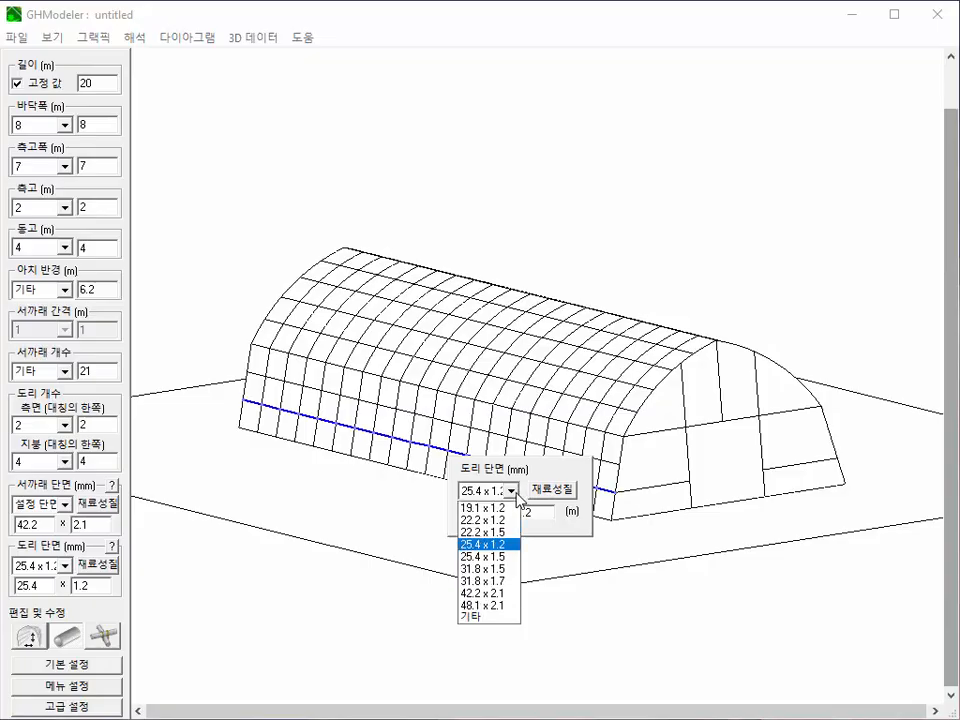
{"action": "left_click", "coordinate": [498, 570]}
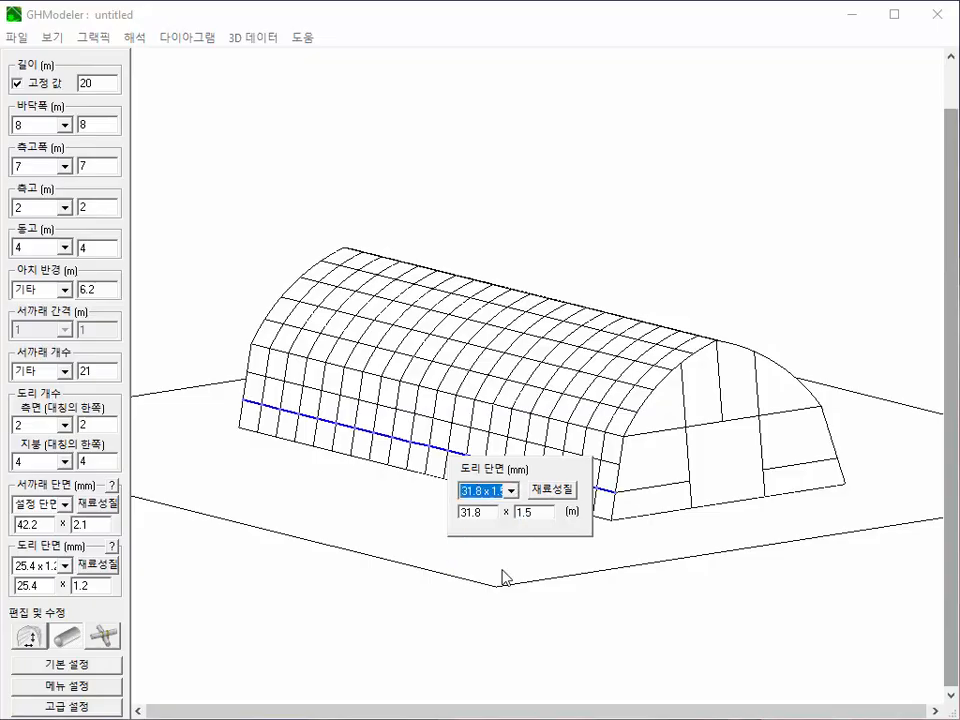
Set the yield stress (항복응력) of the selected lower side-wall purlin to 3e+08 N/m2.
{"action": "left_click", "coordinate": [553, 490]}
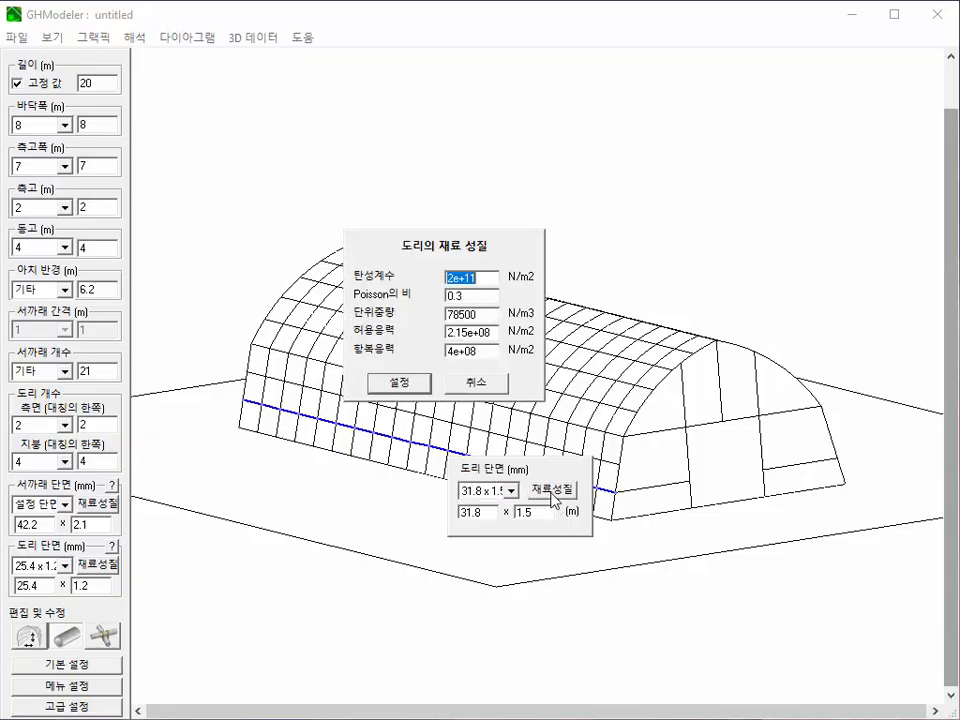
{"action": "left_click", "coordinate": [448, 351]}
{"action": "type", "text": "3"}
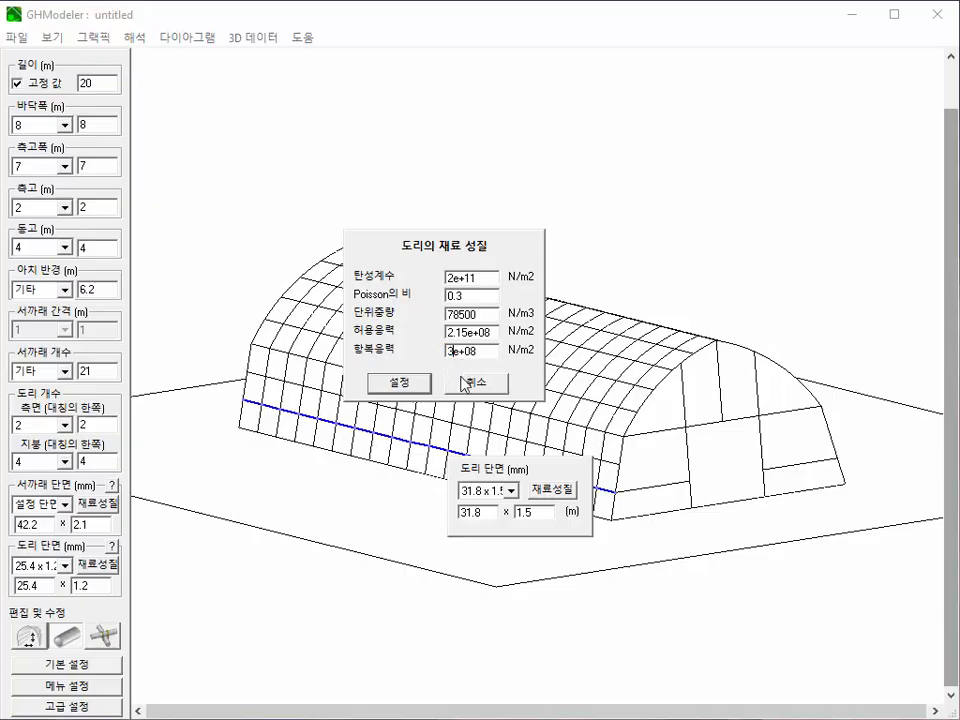
{"action": "left_click", "coordinate": [413, 386]}
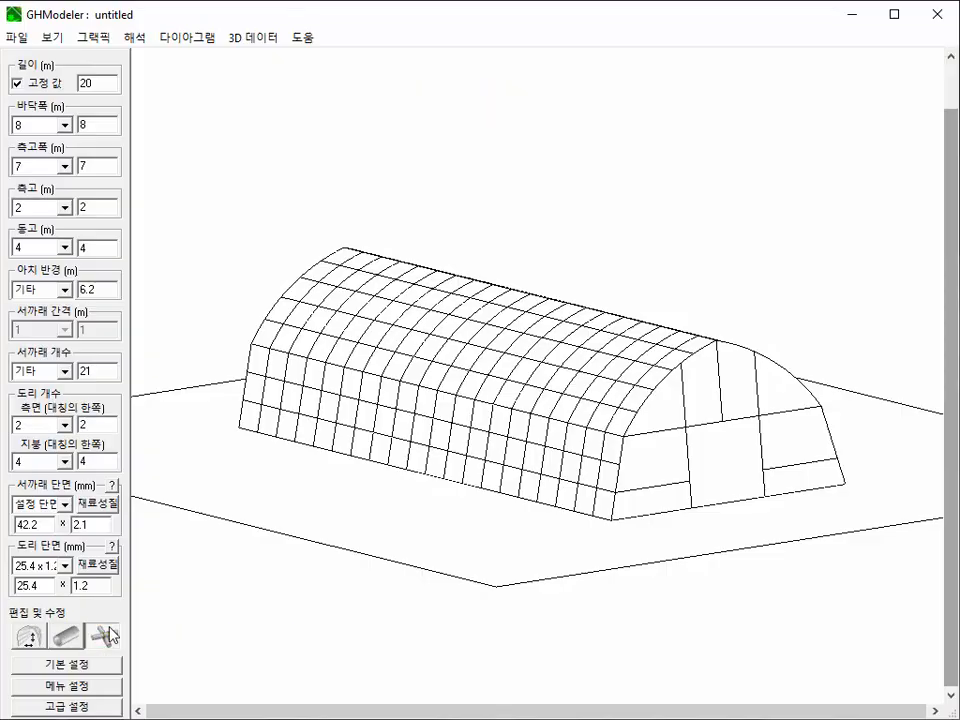
In clamp editing mode, assign the steel-plate clamp type (강판) to the upper purlin on the front side wall.
{"action": "mouse_move", "coordinate": [428, 418]}
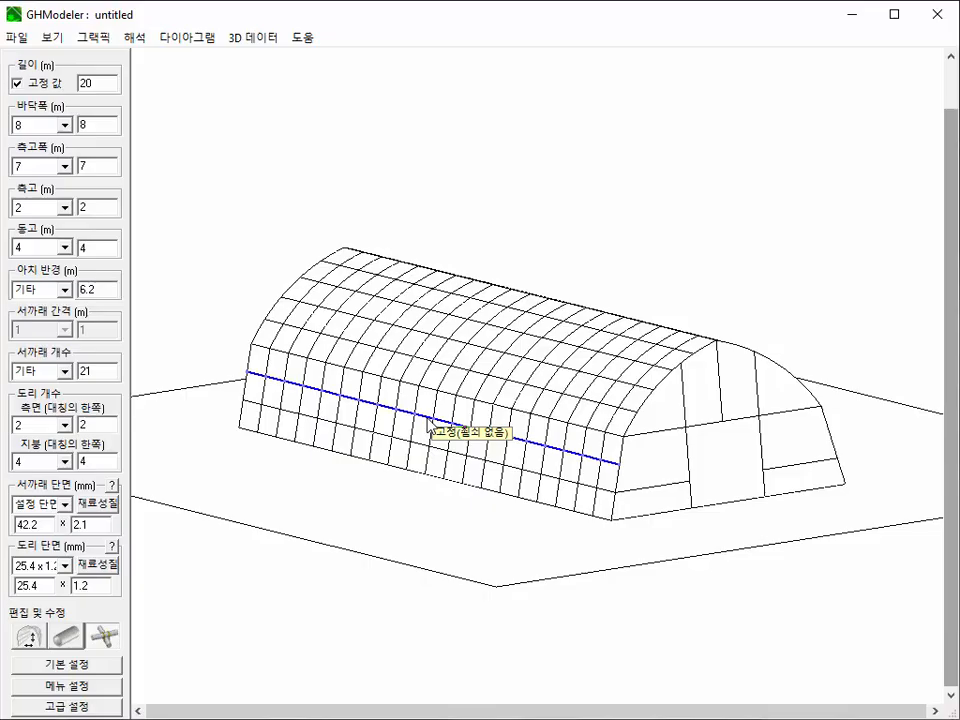
{"action": "left_click", "coordinate": [429, 423]}
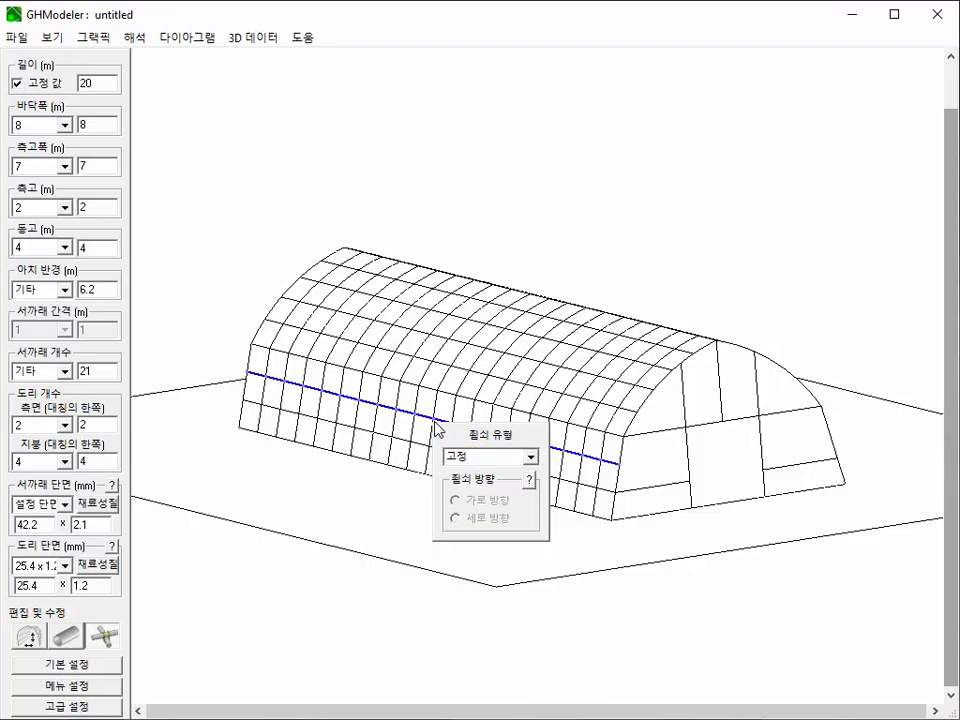
{"action": "left_click", "coordinate": [531, 457]}
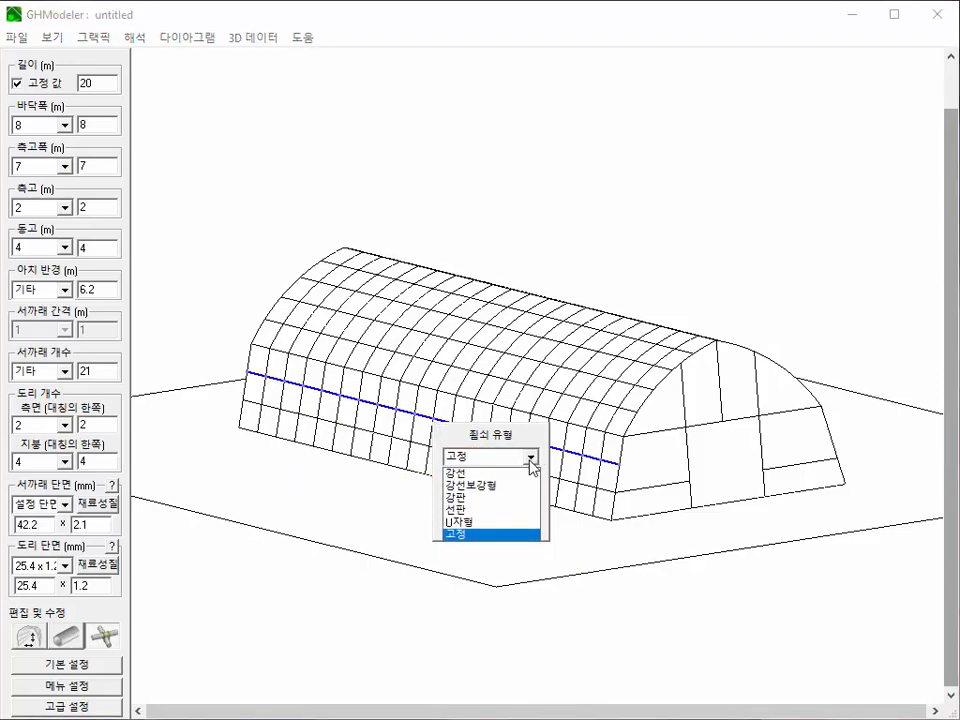
{"action": "left_click", "coordinate": [499, 497]}
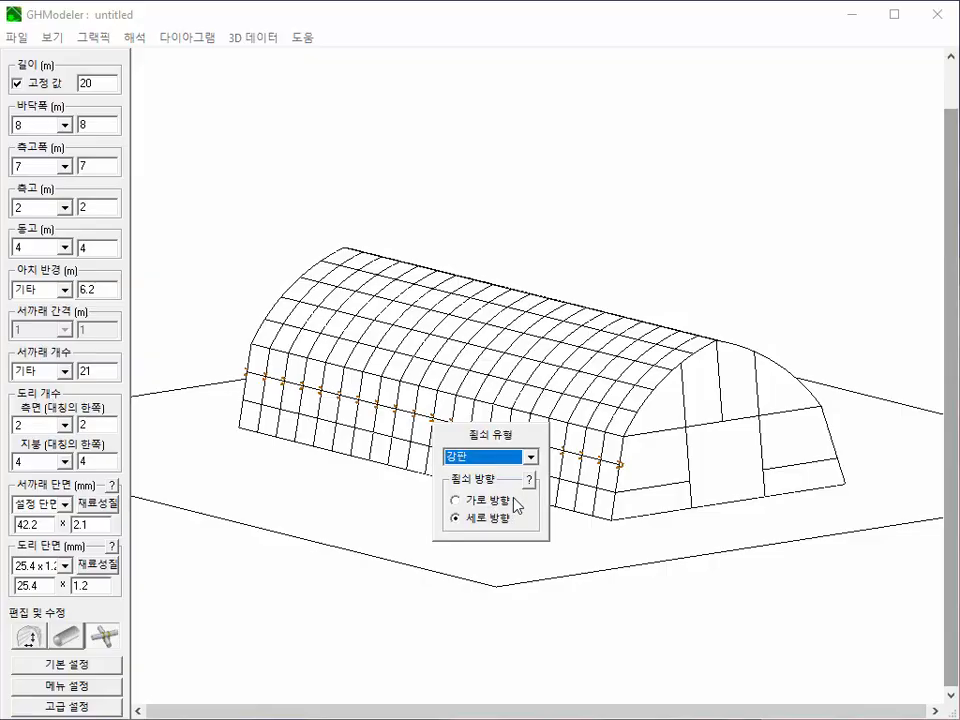
{"action": "left_click", "coordinate": [507, 557]}
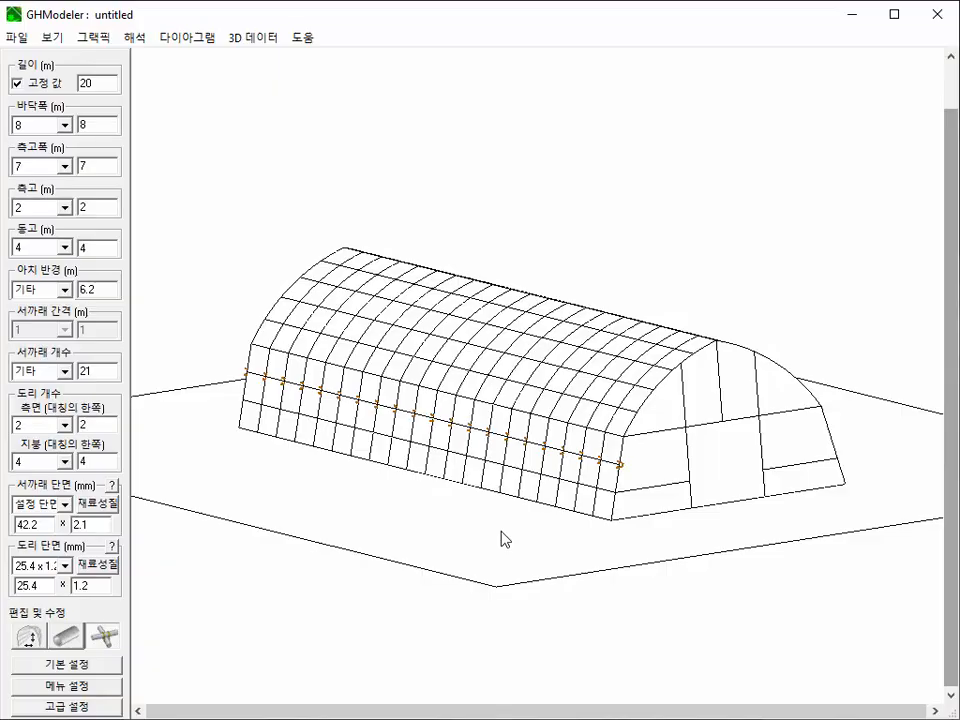
Select all purlins of the greenhouse and assign them the reinforced steel-wire clamp type (강선보강형).
{"action": "left_click_drag", "start_coordinate": [225, 200], "coordinate": [880, 575]}
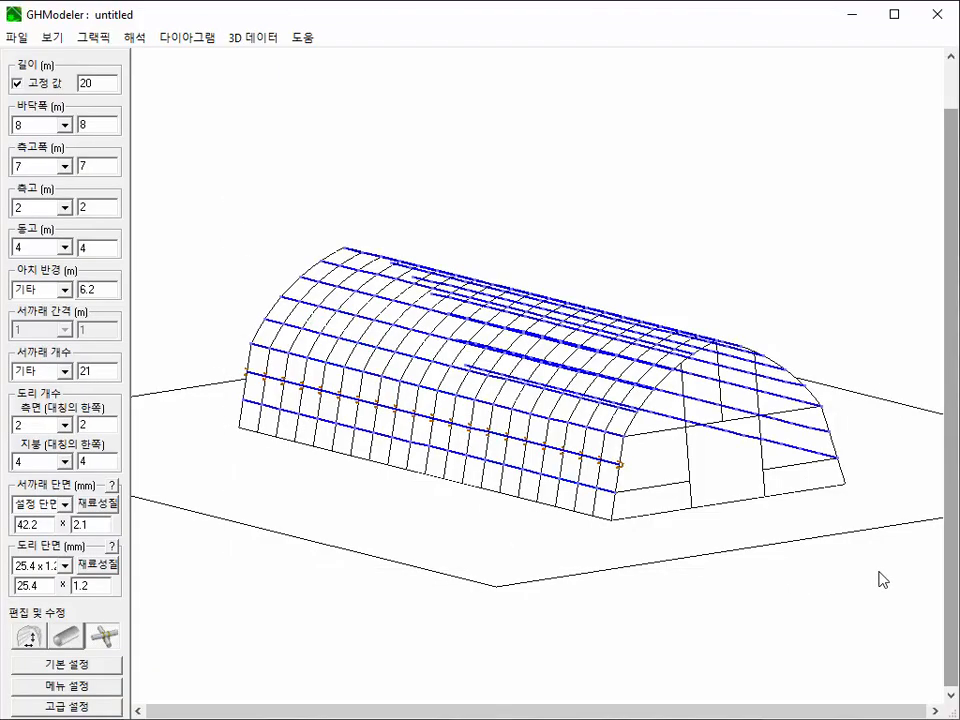
{"action": "left_click", "coordinate": [530, 480]}
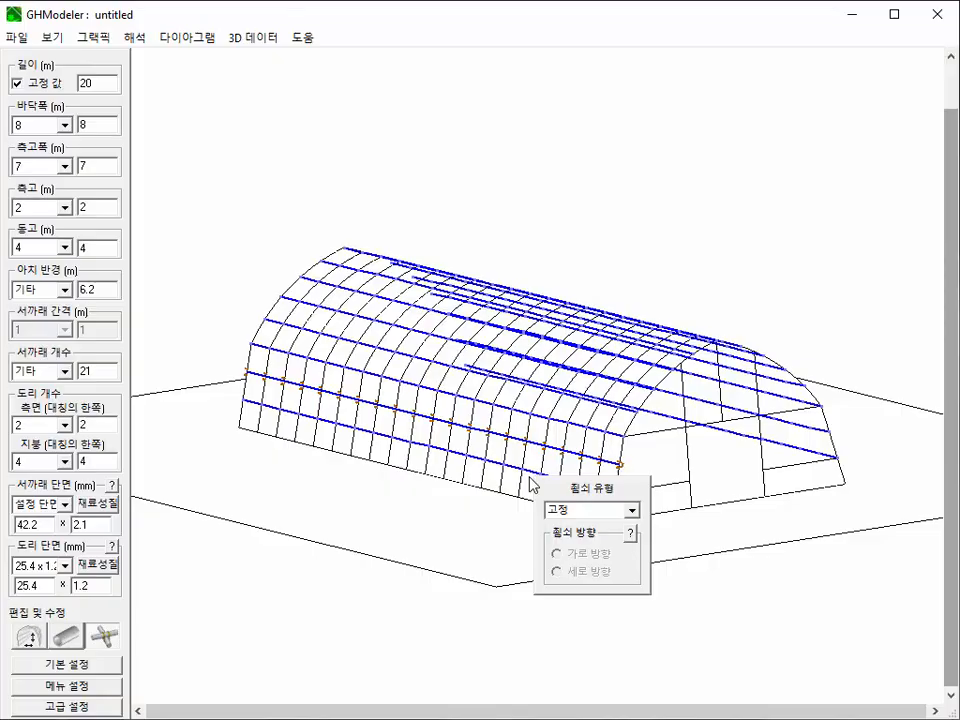
{"action": "left_click", "coordinate": [632, 512]}
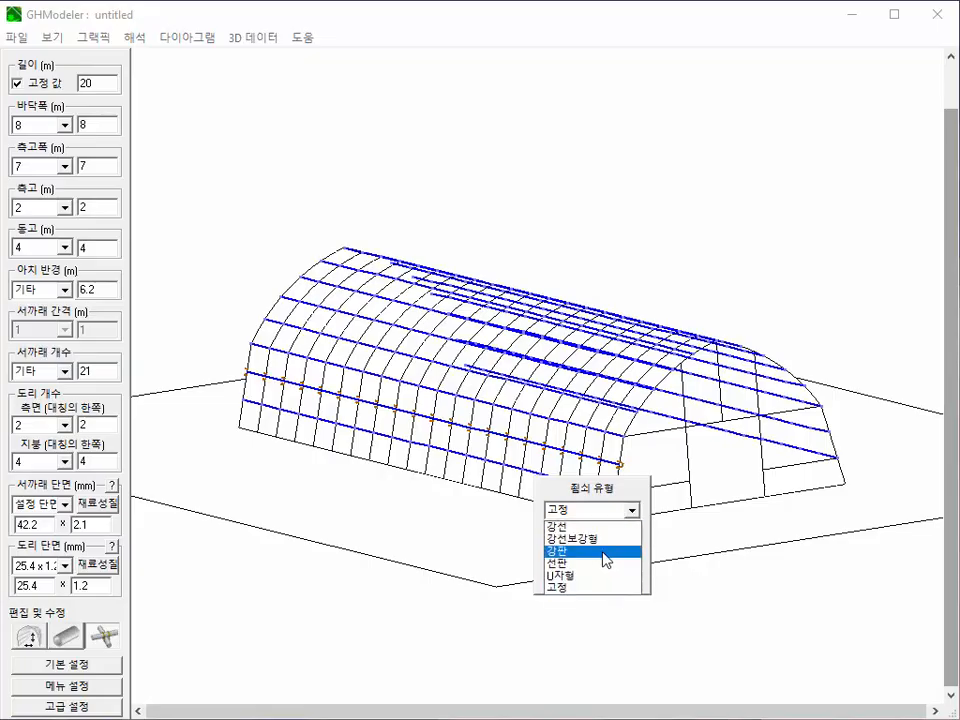
{"action": "left_click", "coordinate": [605, 557]}
{"action": "left_click", "coordinate": [687, 550]}
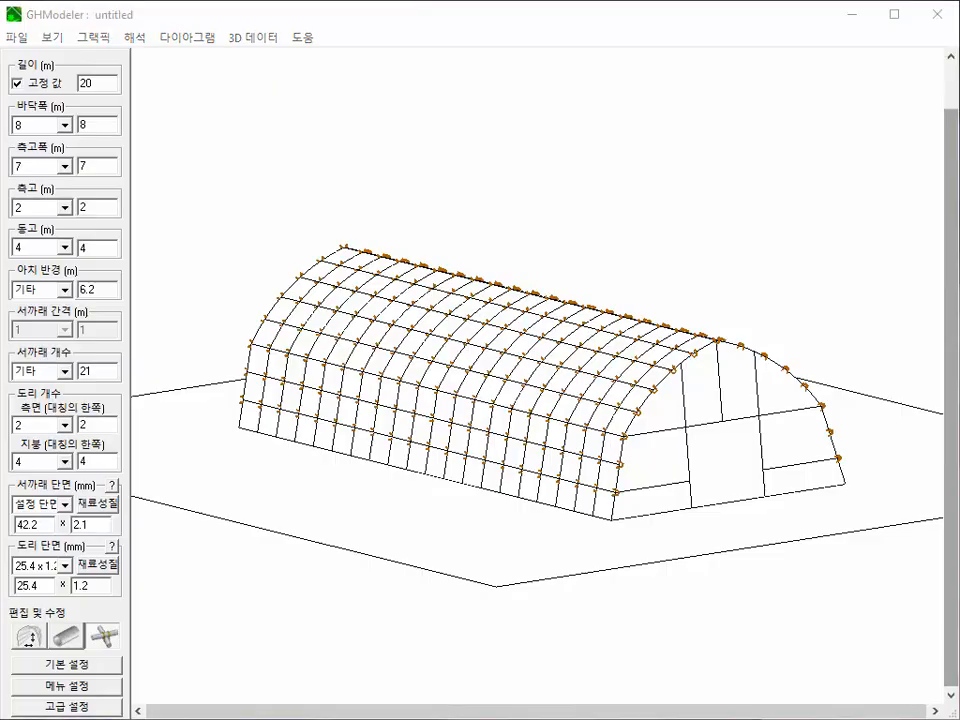
Display the model with semi-transparent hidden-line removal (은선 제거 (반투명)) and the clamps in close-up.
{"action": "scroll", "coordinate": [536, 384], "scroll_direction": "up", "scroll_amount": 3}
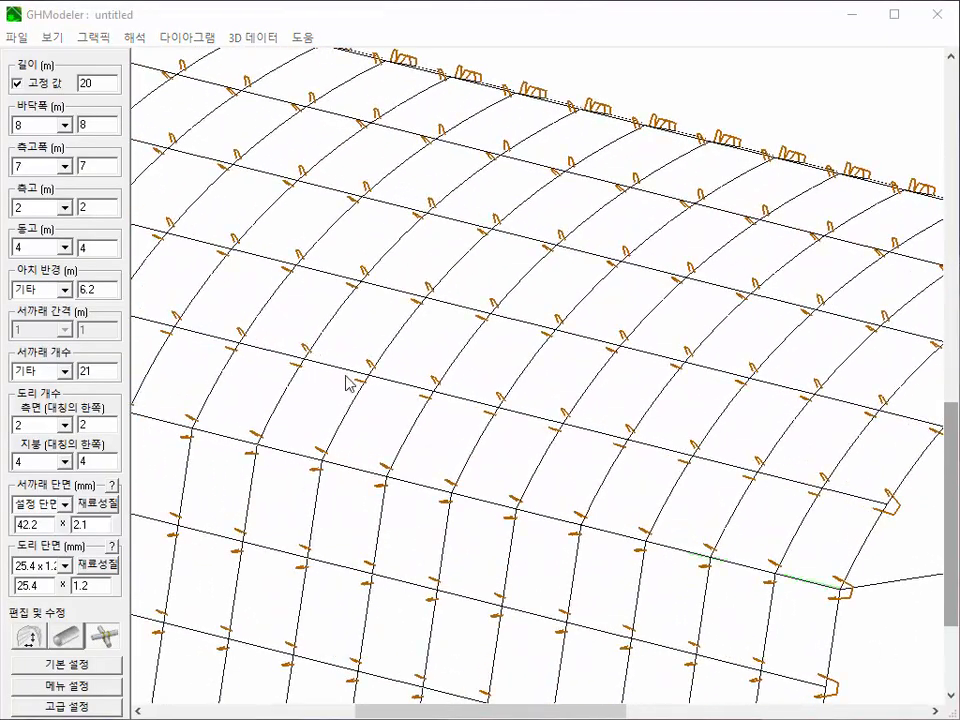
{"action": "left_click", "coordinate": [88, 40]}
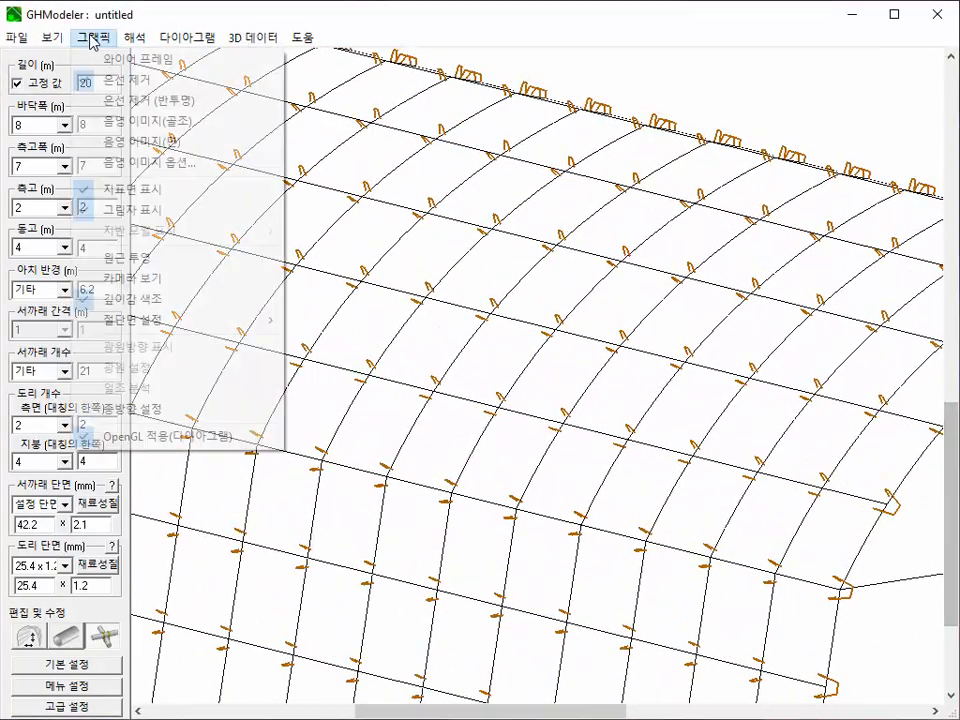
{"action": "left_click", "coordinate": [105, 100]}
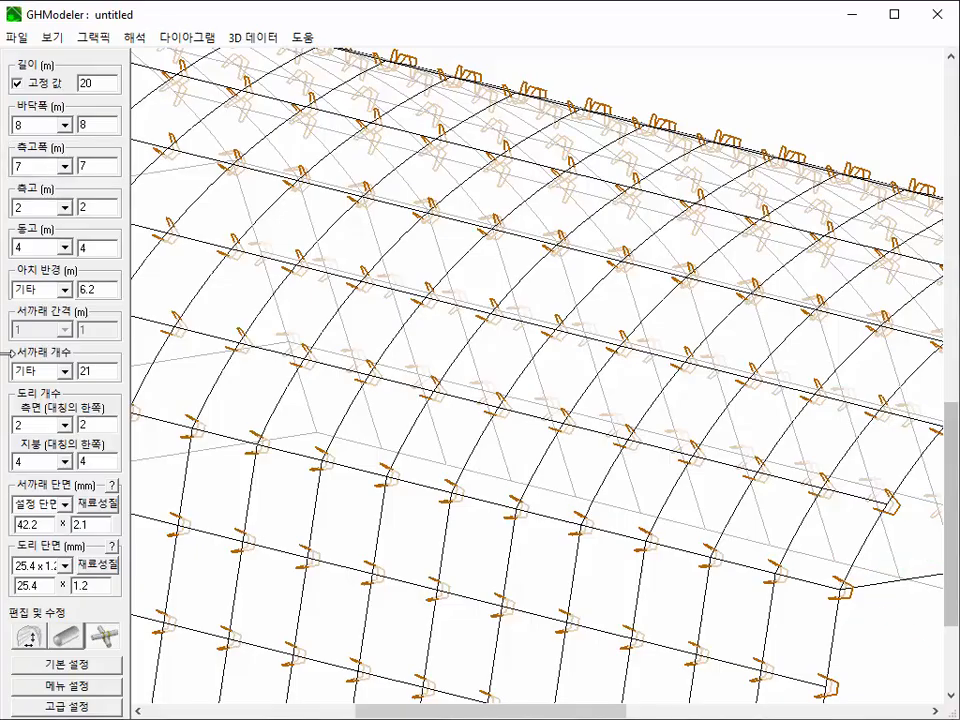
Set the clamp direction of the upper purlin on the front side wall to horizontal (가로 방향).
{"action": "left_click", "coordinate": [410, 585]}
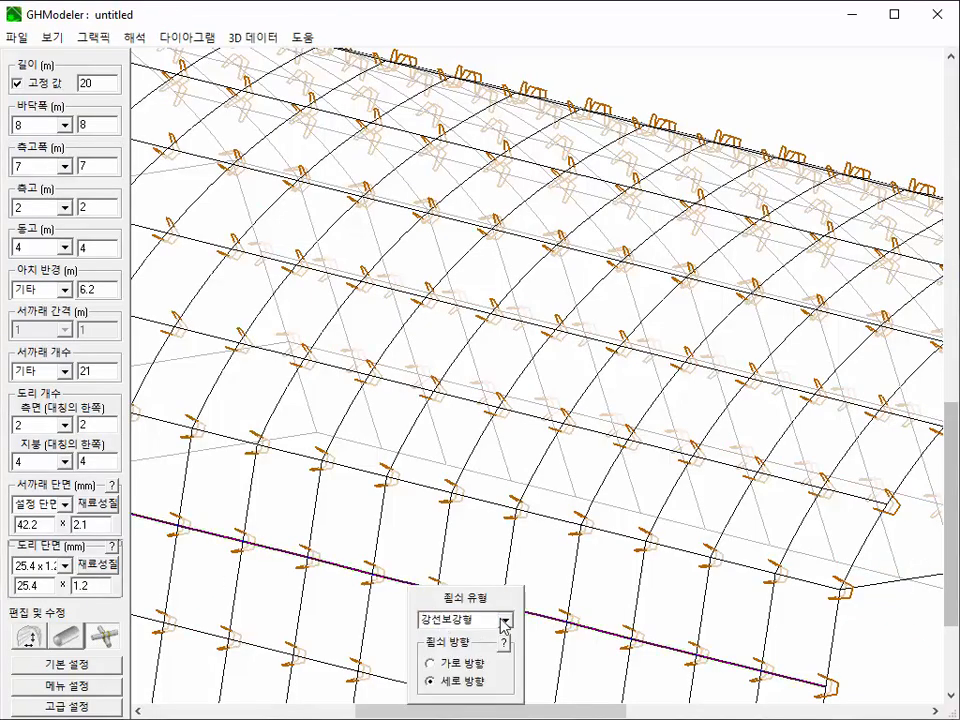
{"action": "left_click", "coordinate": [430, 663]}
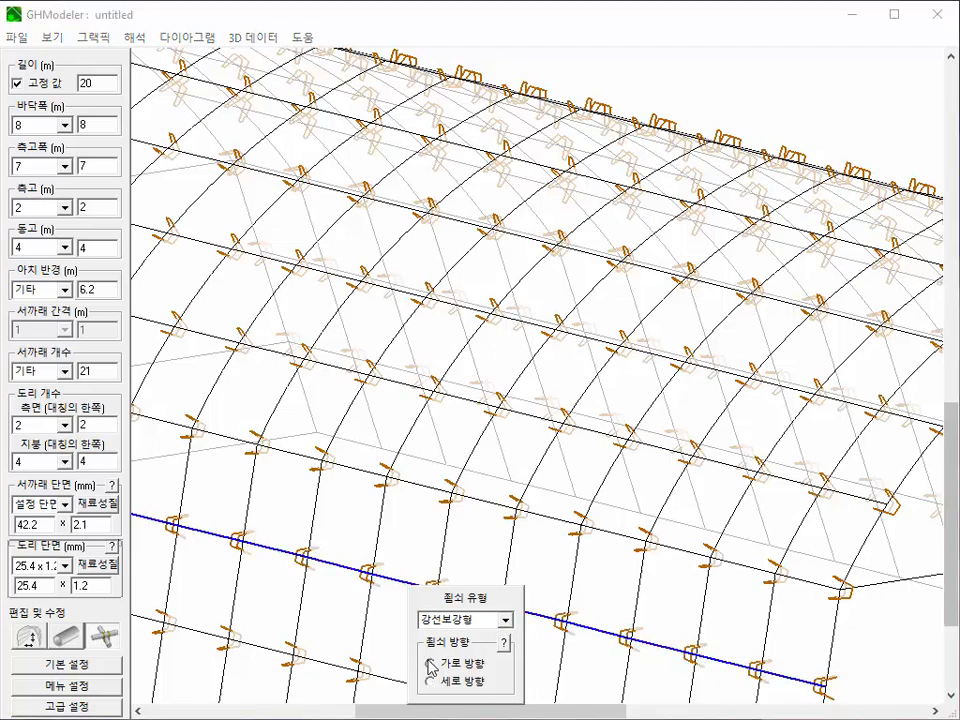
{"action": "left_click", "coordinate": [431, 682]}
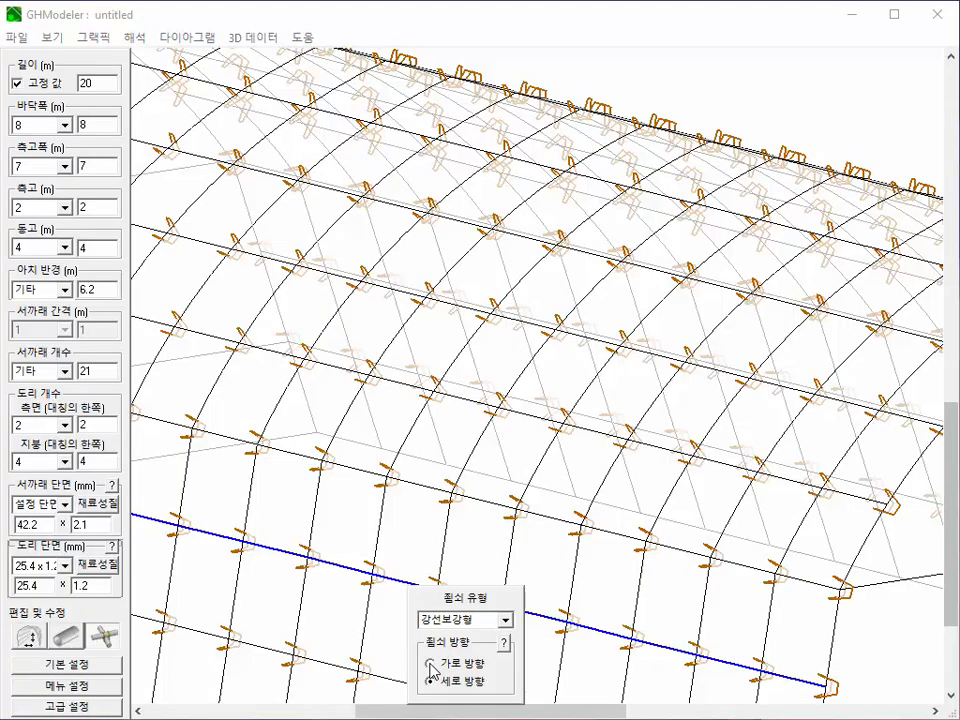
{"action": "left_click", "coordinate": [431, 664]}
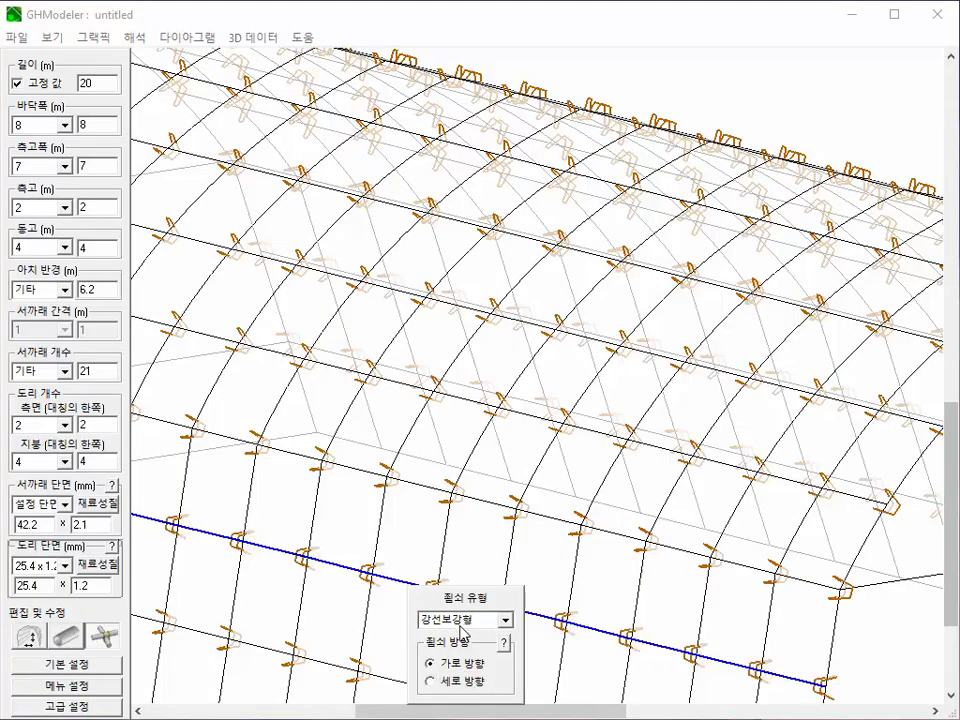
{"action": "left_click", "coordinate": [590, 686]}
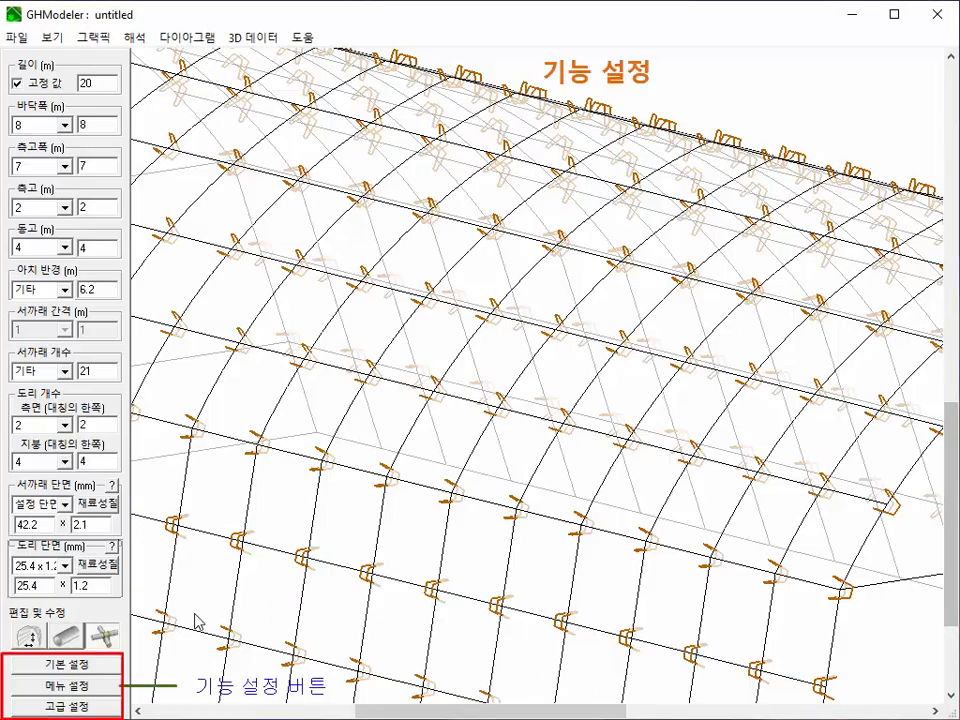
Examine the basic settings for ground support, loads, auxiliary columns, reinforcement members, entrances and shading screens.
{"action": "left_click", "coordinate": [103, 667]}
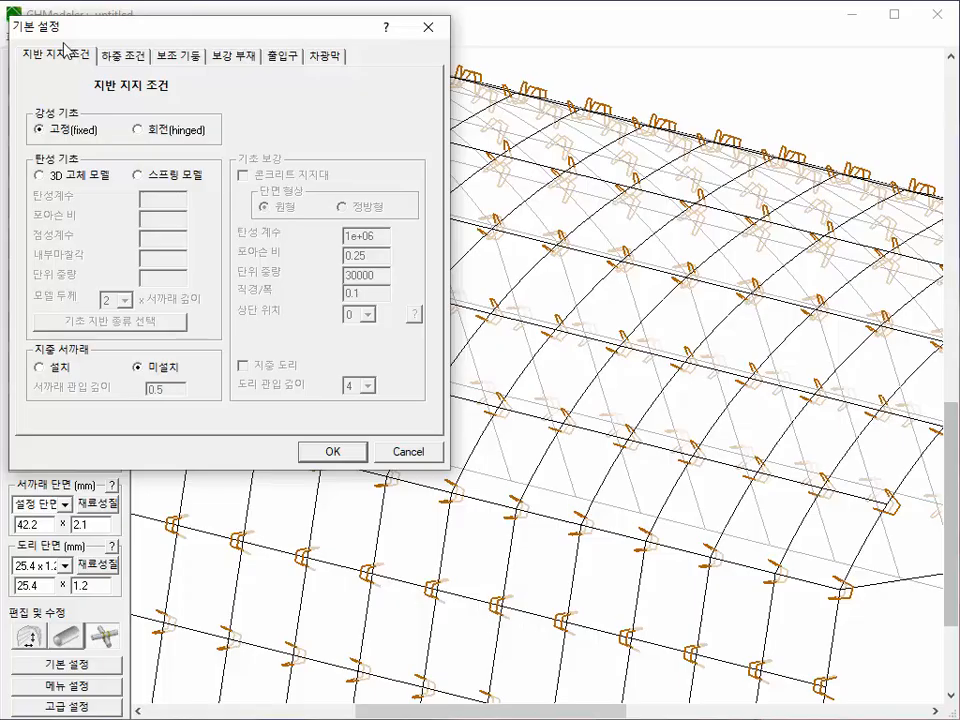
{"action": "left_click", "coordinate": [112, 54]}
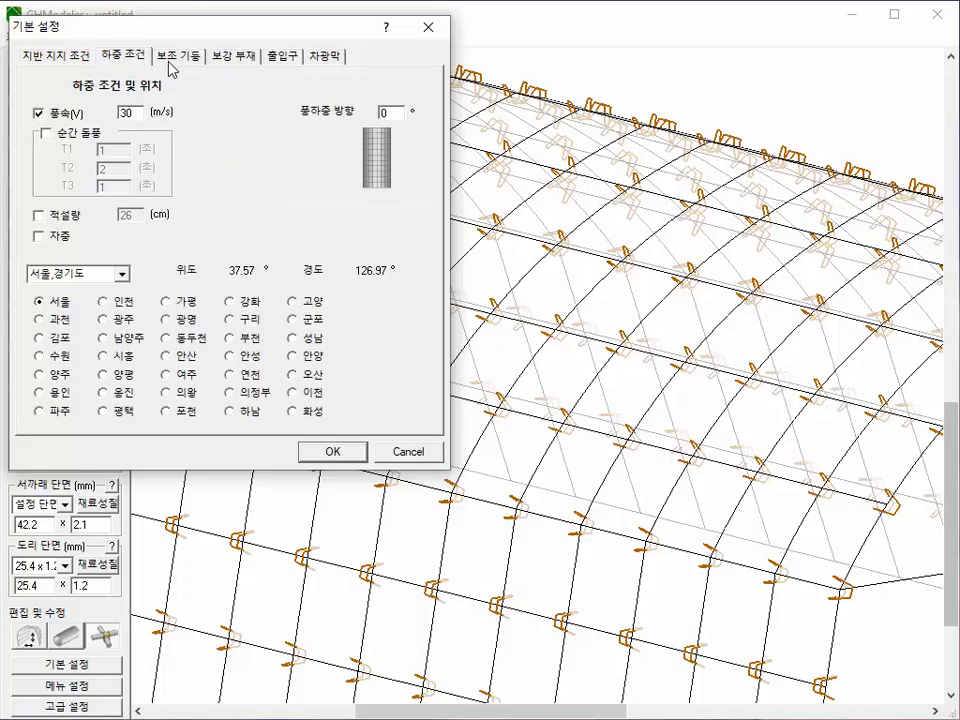
{"action": "left_click", "coordinate": [172, 57]}
{"action": "left_click", "coordinate": [233, 57]}
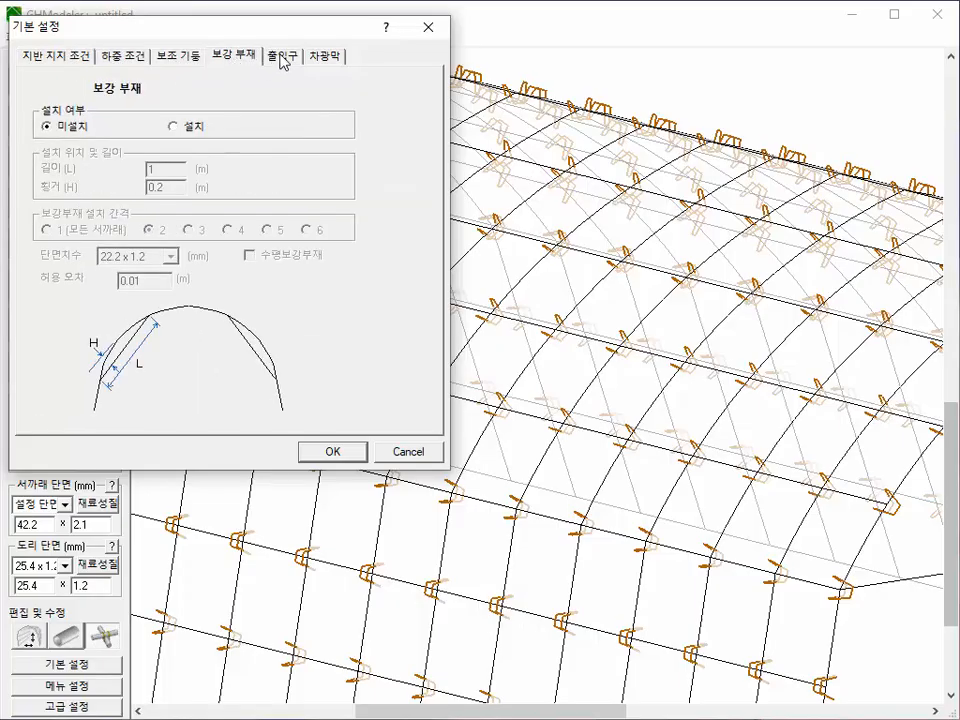
{"action": "left_click", "coordinate": [281, 57]}
{"action": "left_click", "coordinate": [324, 57]}
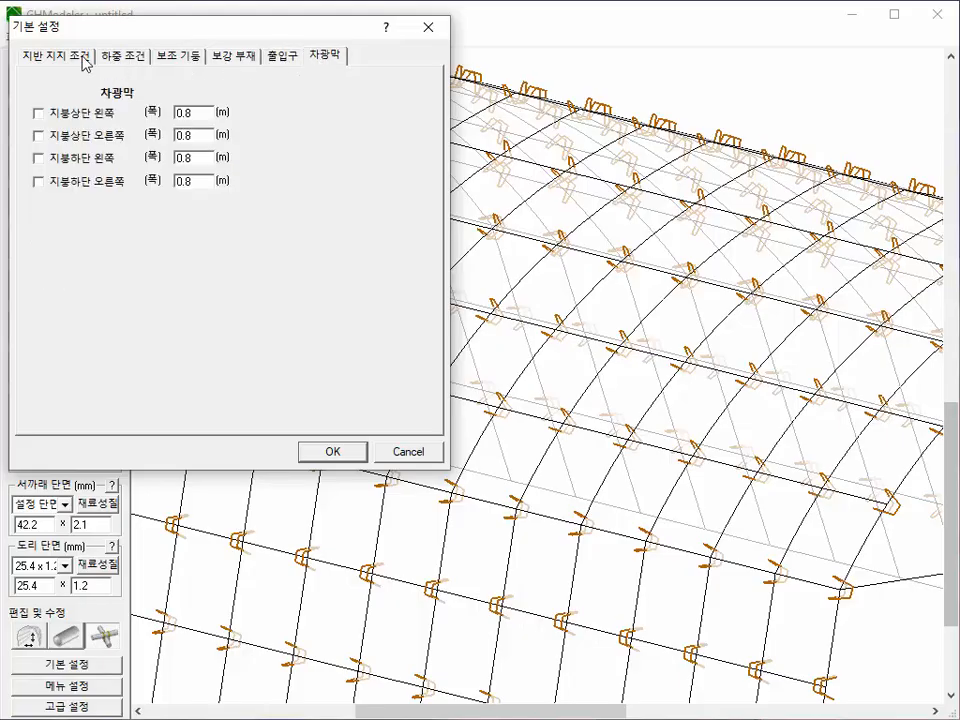
{"action": "left_click", "coordinate": [332, 453]}
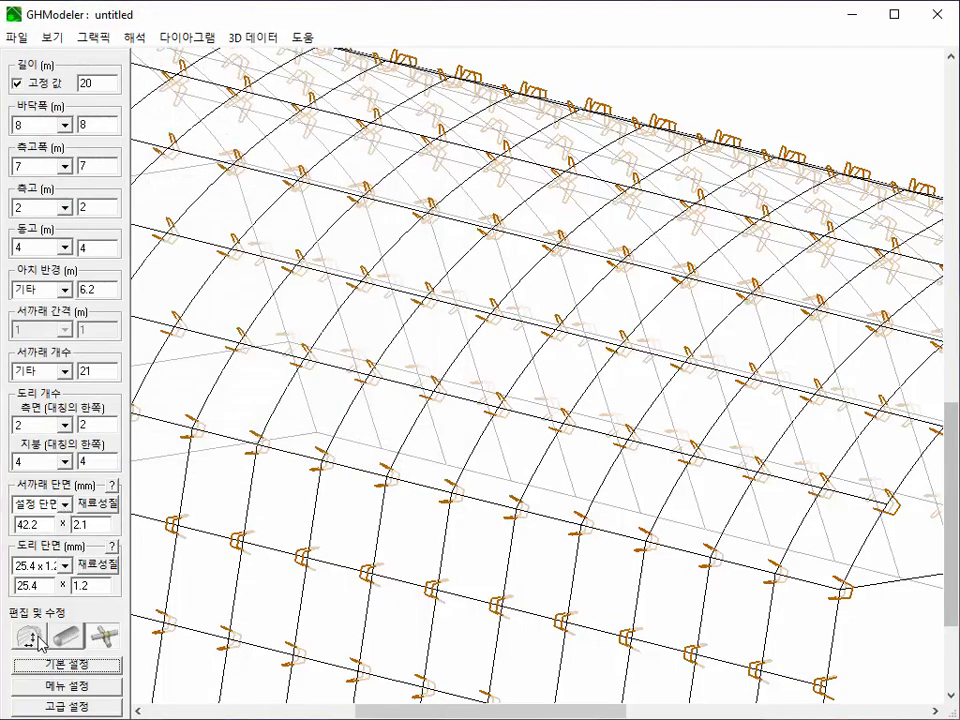
In the menu item settings, set the number of items for the side height (측고) to 17.
{"action": "left_click", "coordinate": [96, 685]}
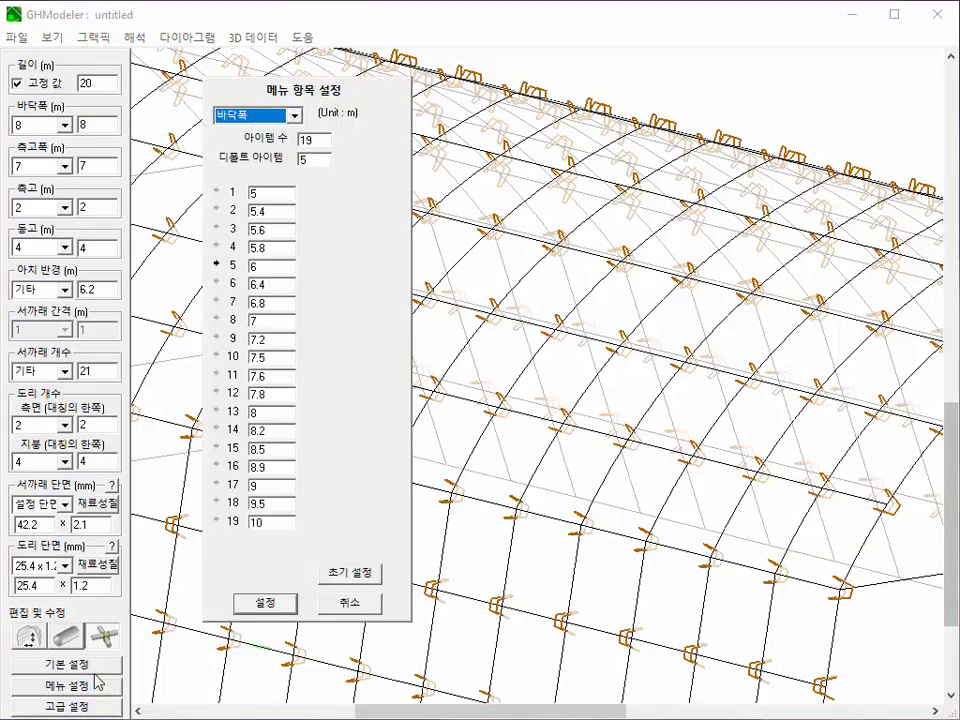
{"action": "left_click", "coordinate": [293, 117]}
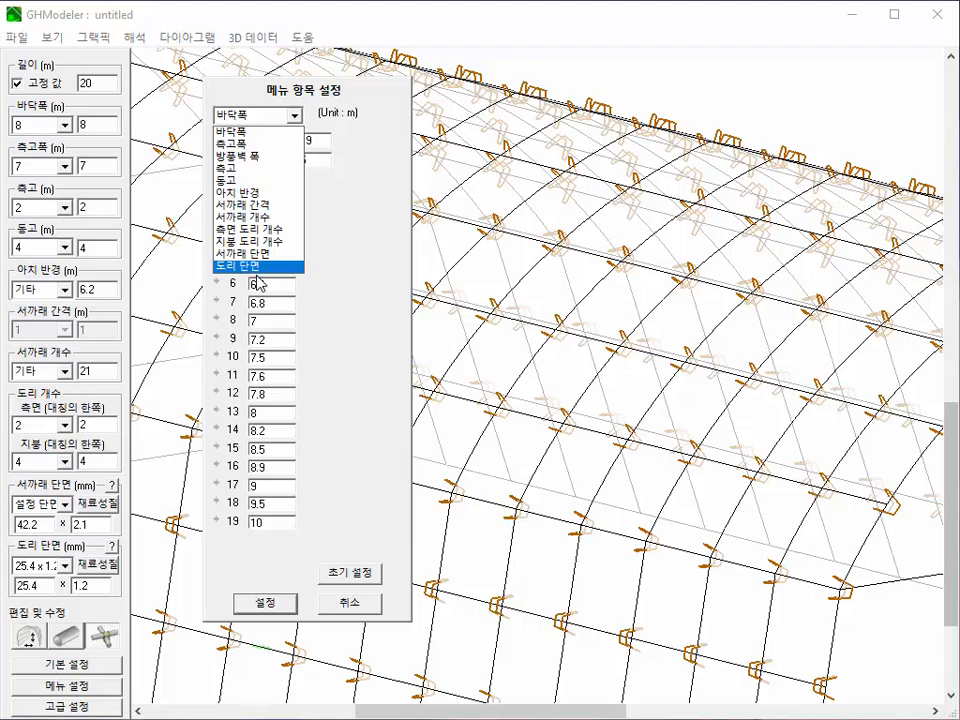
{"action": "left_click", "coordinate": [270, 169]}
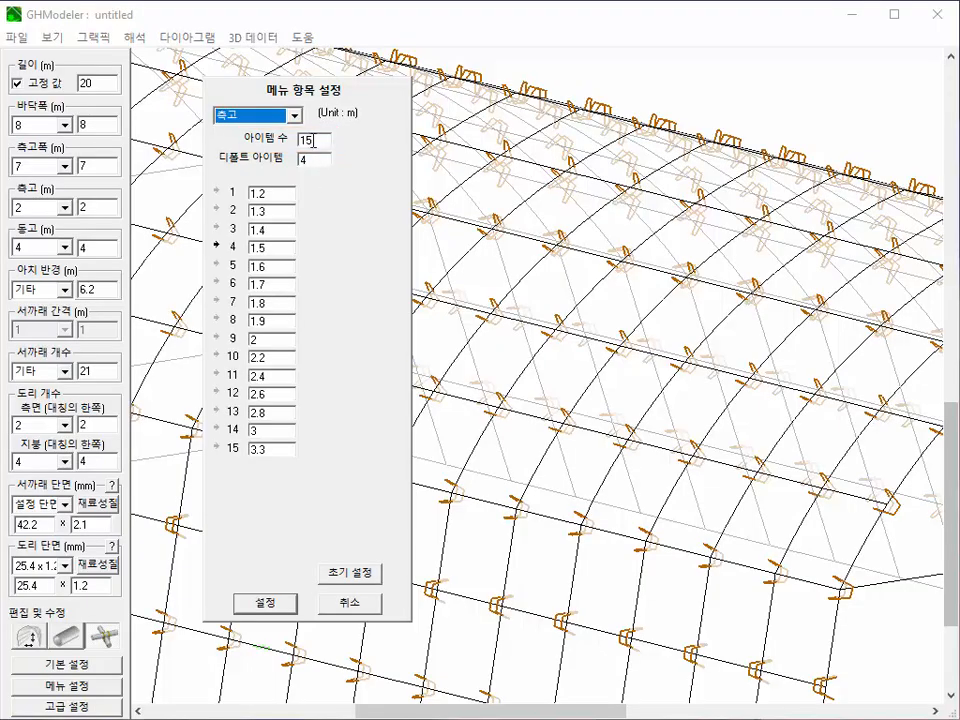
{"action": "double_click", "coordinate": [311, 140]}
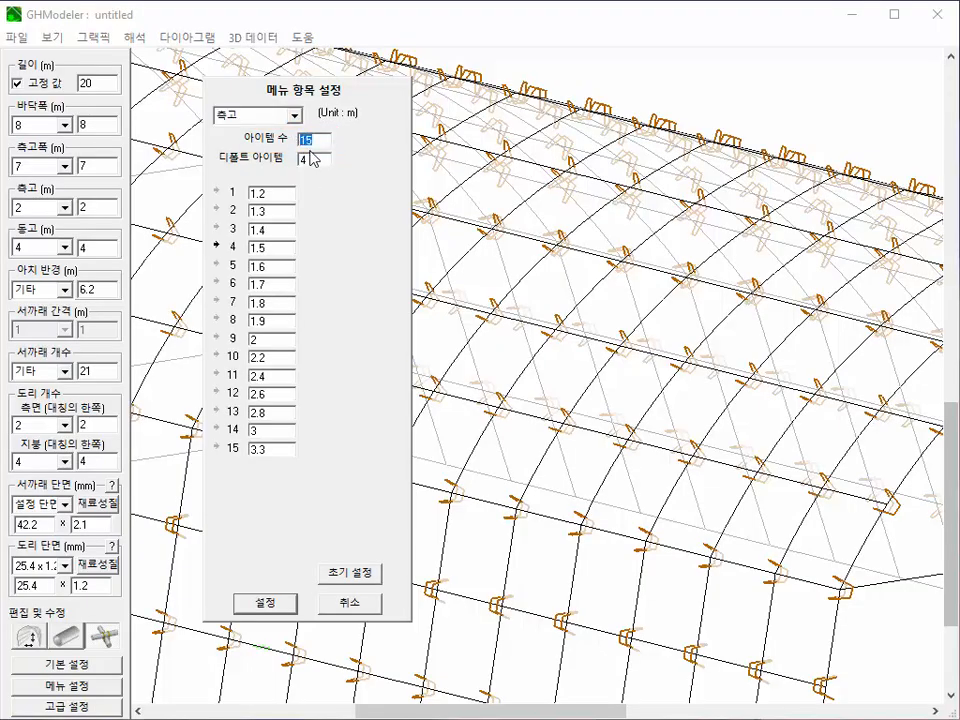
{"action": "type", "text": "17"}
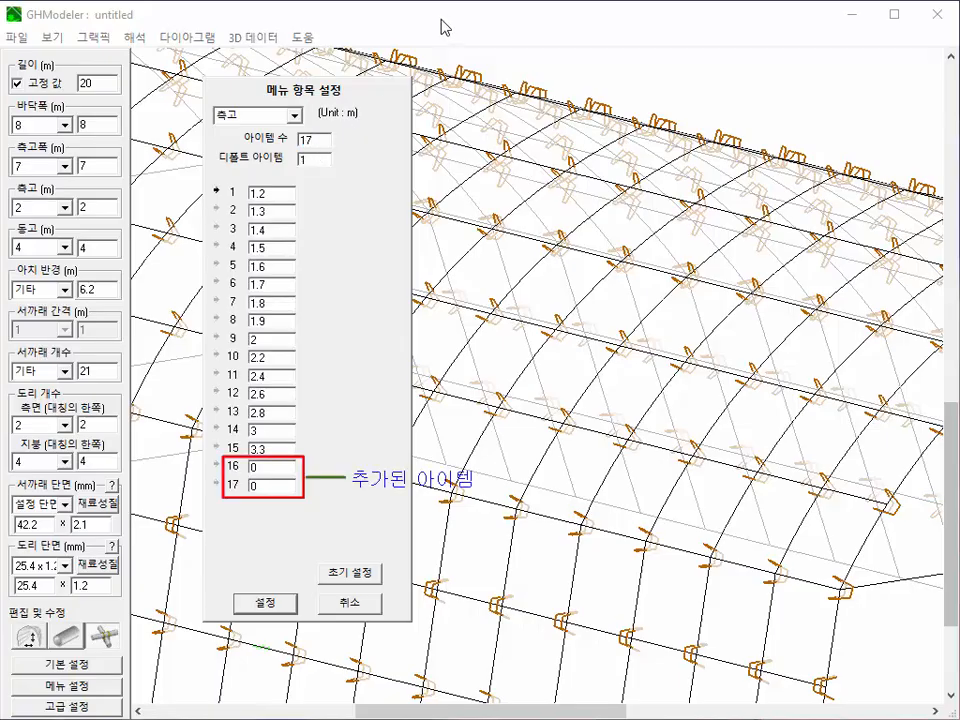
Set side-height items 16 and 17 to 4 and 5 m, apply them, and choose 2 m from the updated side-height list.
{"action": "double_click", "coordinate": [285, 469]}
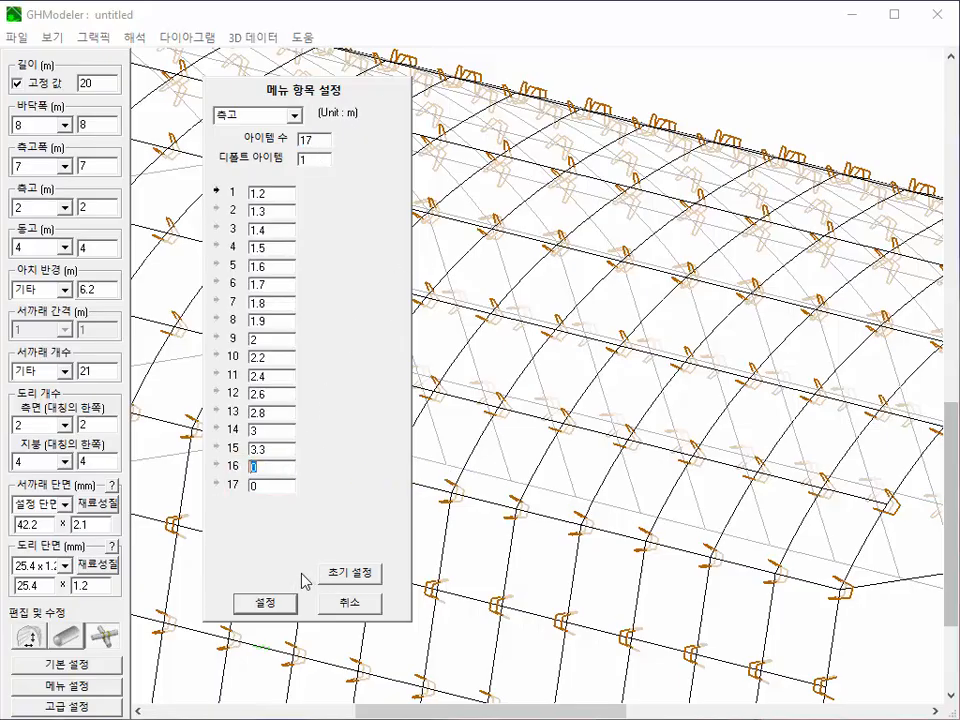
{"action": "type", "text": "4"}
{"action": "double_click", "coordinate": [268, 487]}
{"action": "type", "text": "5"}
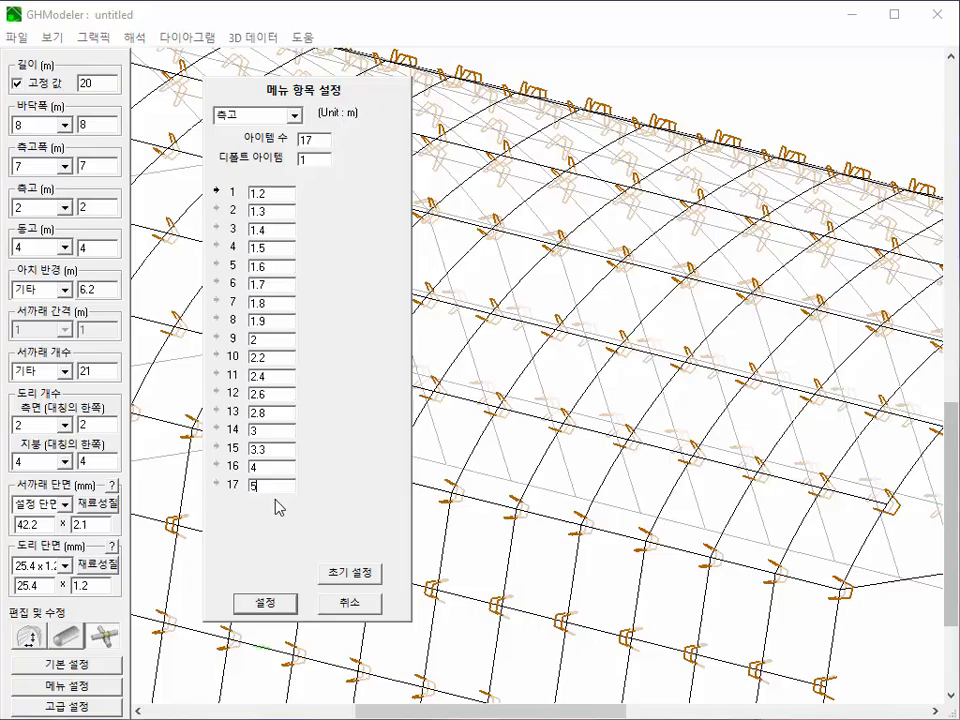
{"action": "left_click", "coordinate": [268, 604]}
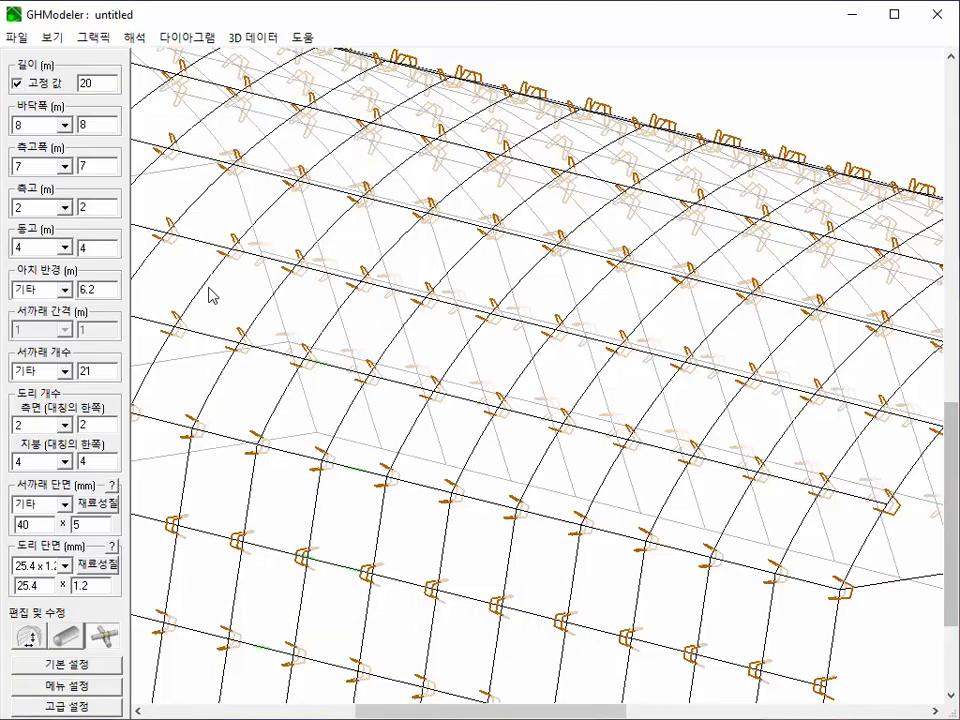
{"action": "left_click", "coordinate": [66, 208]}
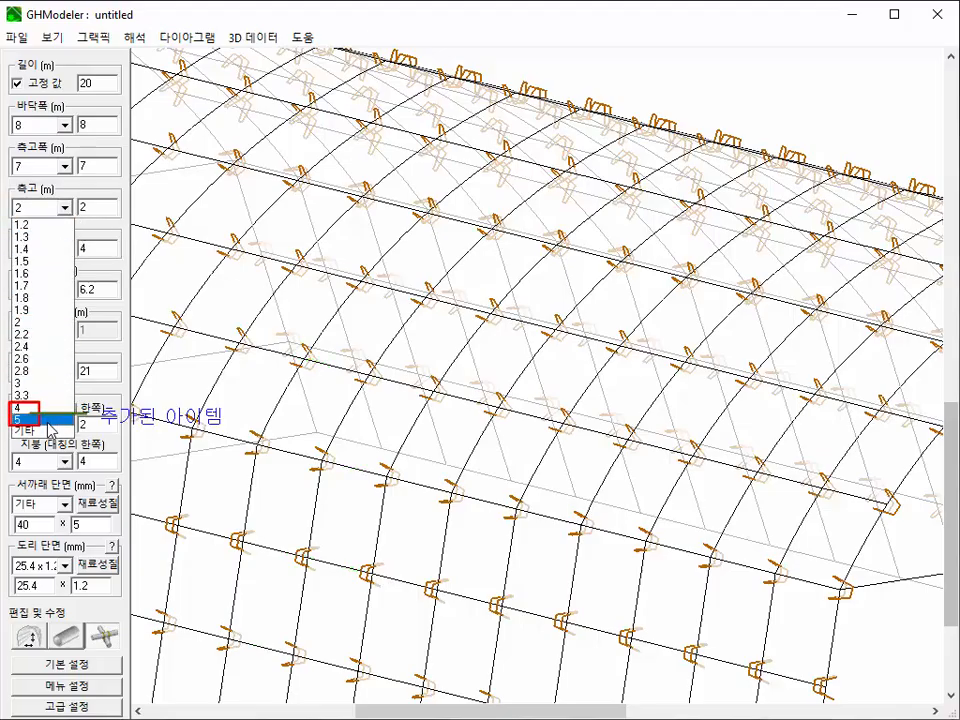
{"action": "left_click", "coordinate": [40, 322]}
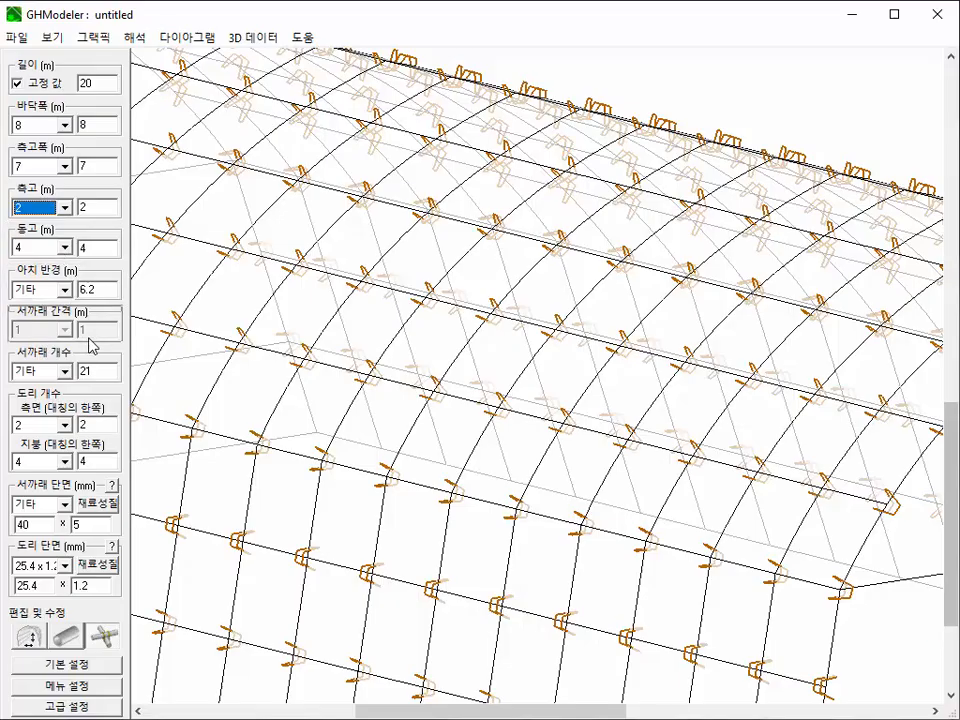
Examine the advanced settings for wind pressure coefficients, snow load coefficients, clamp stiffness and intermediate member nodes.
{"action": "left_click", "coordinate": [82, 708]}
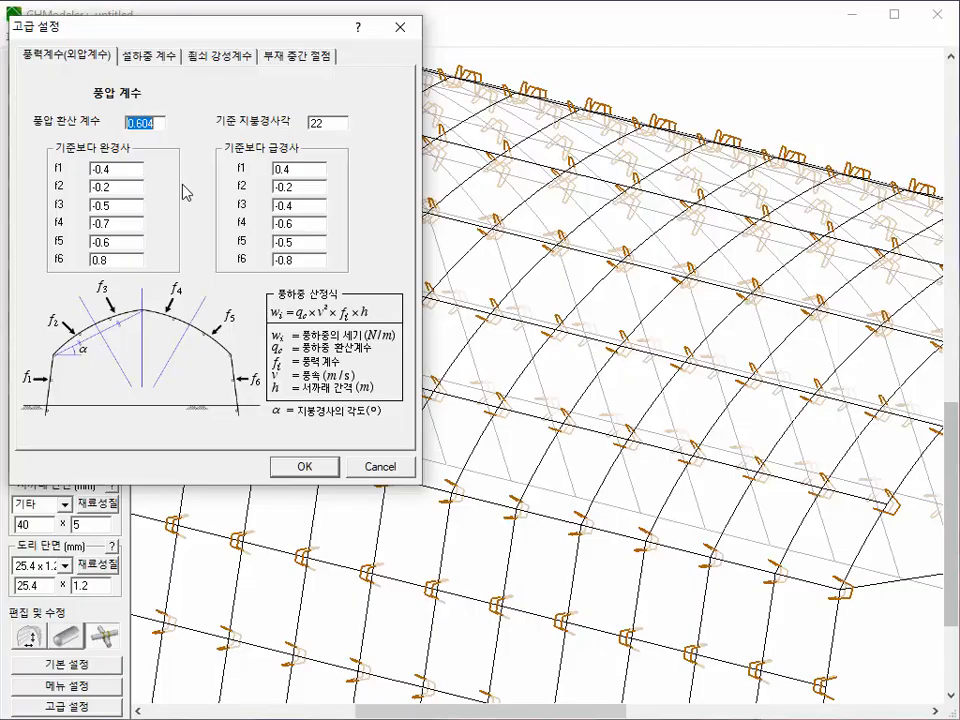
{"action": "left_click", "coordinate": [158, 56]}
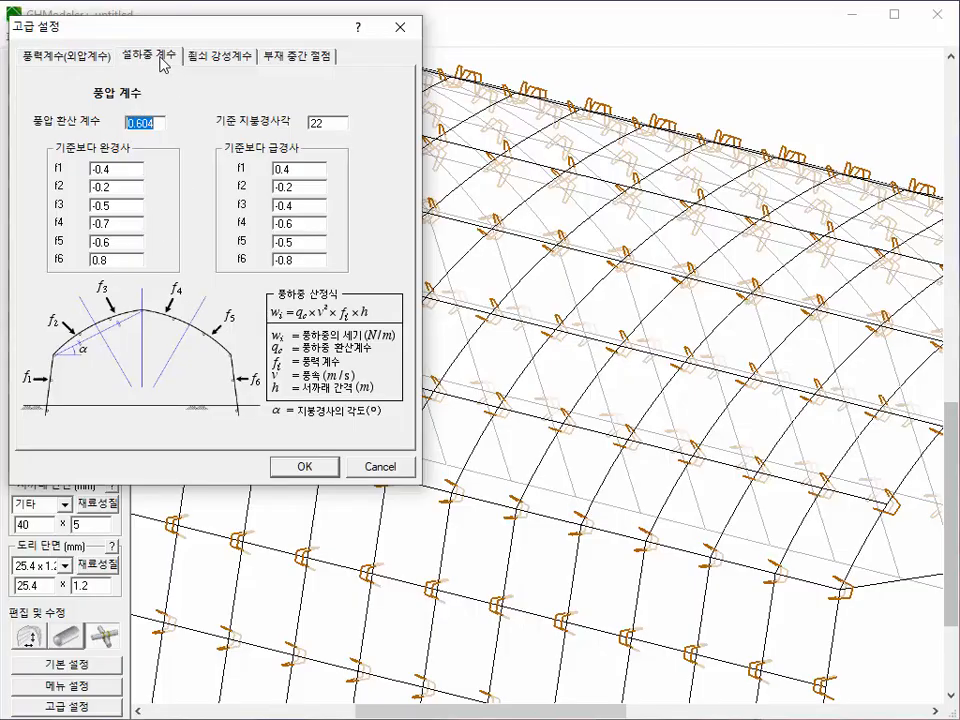
{"action": "left_click", "coordinate": [220, 56]}
{"action": "left_click", "coordinate": [316, 62]}
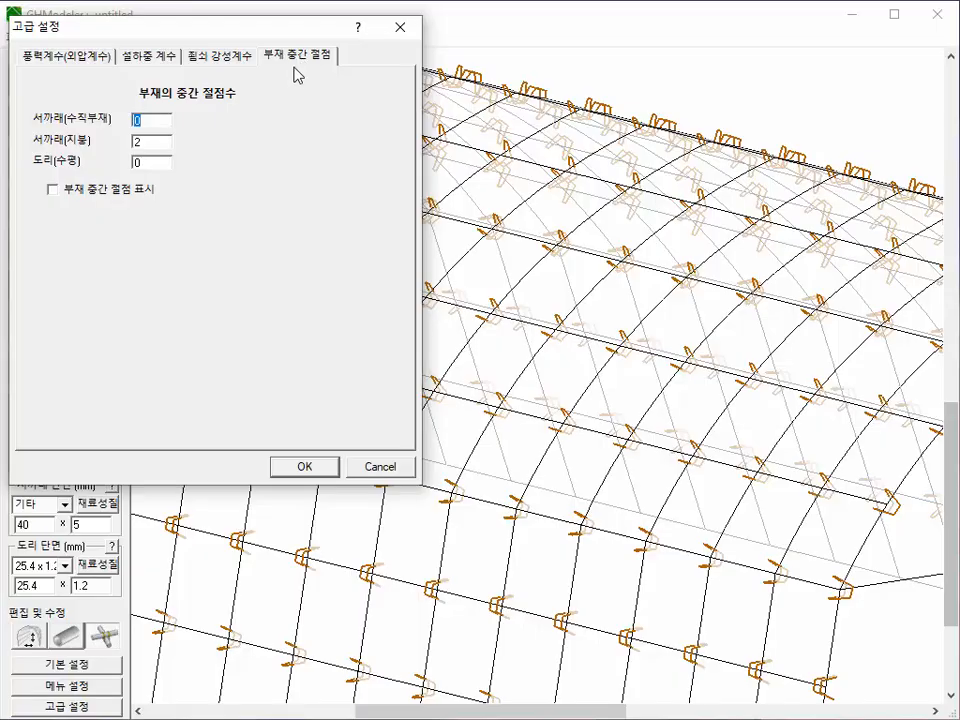
{"action": "left_click", "coordinate": [306, 468]}
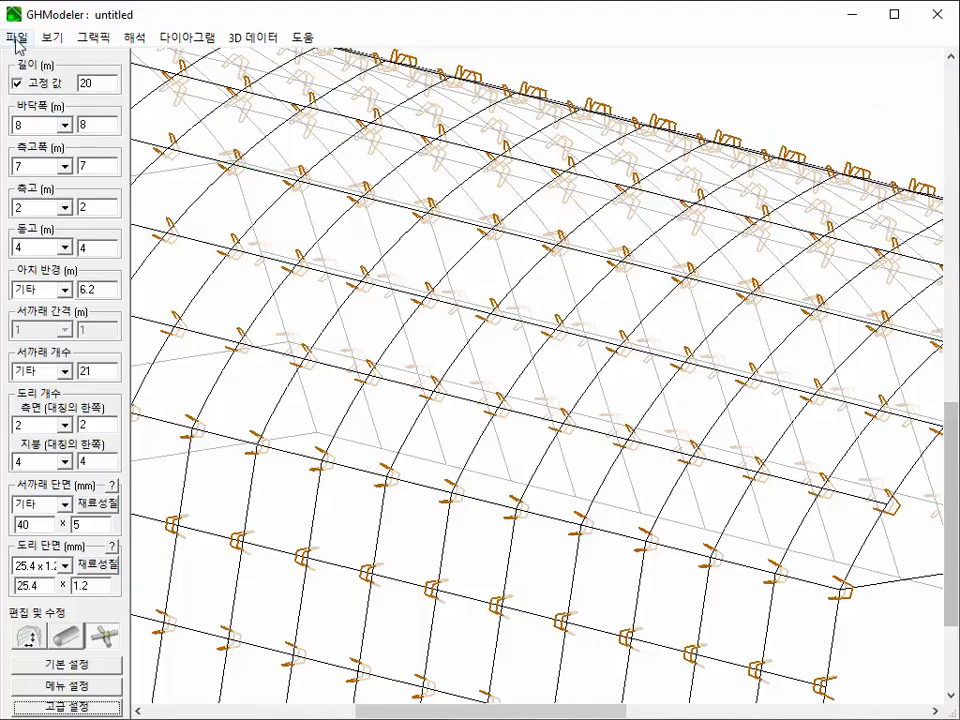